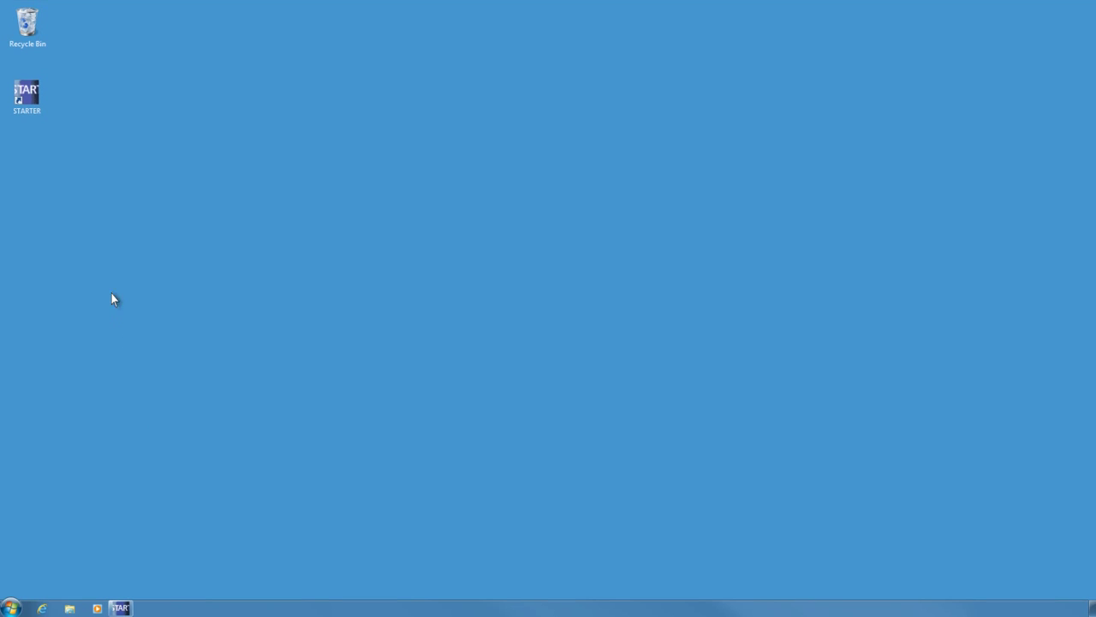
Launch SINAMICS STARTER and start a new project named G120 in the Project Wizard.
double_click(24, 94)
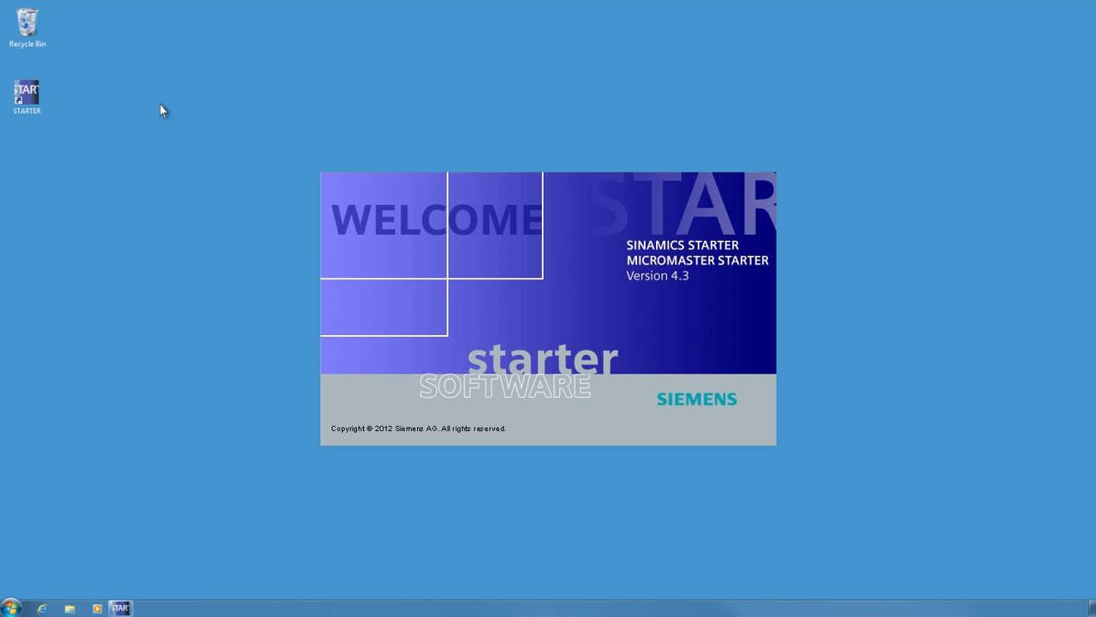
left_click(270, 173)
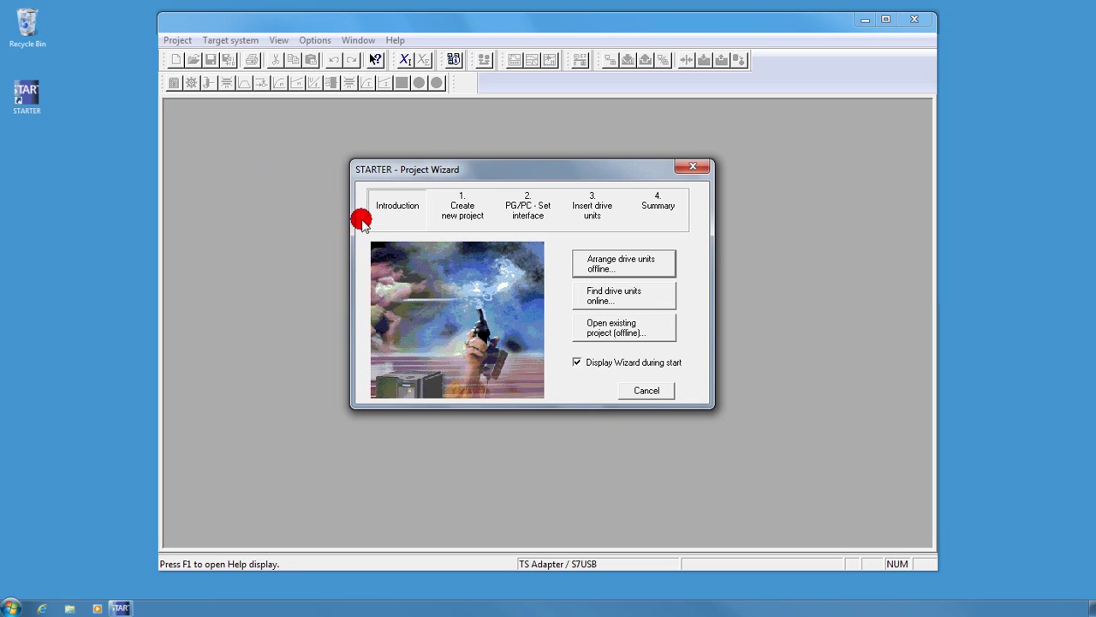
left_click(668, 296)
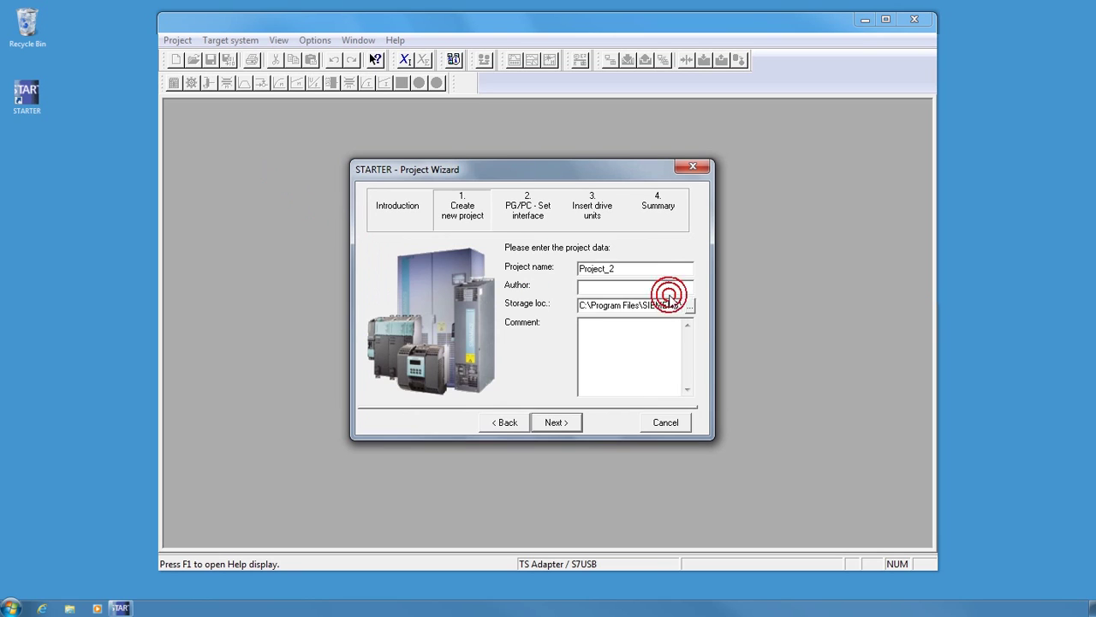
double_click(636, 266)
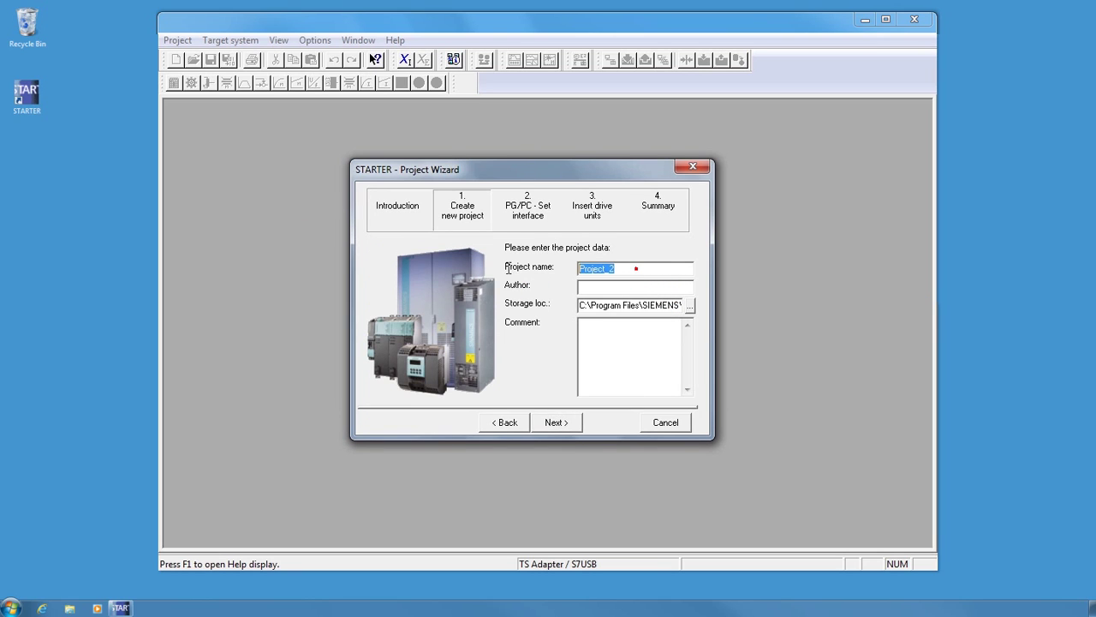
type("G120P")
left_click(556, 422)
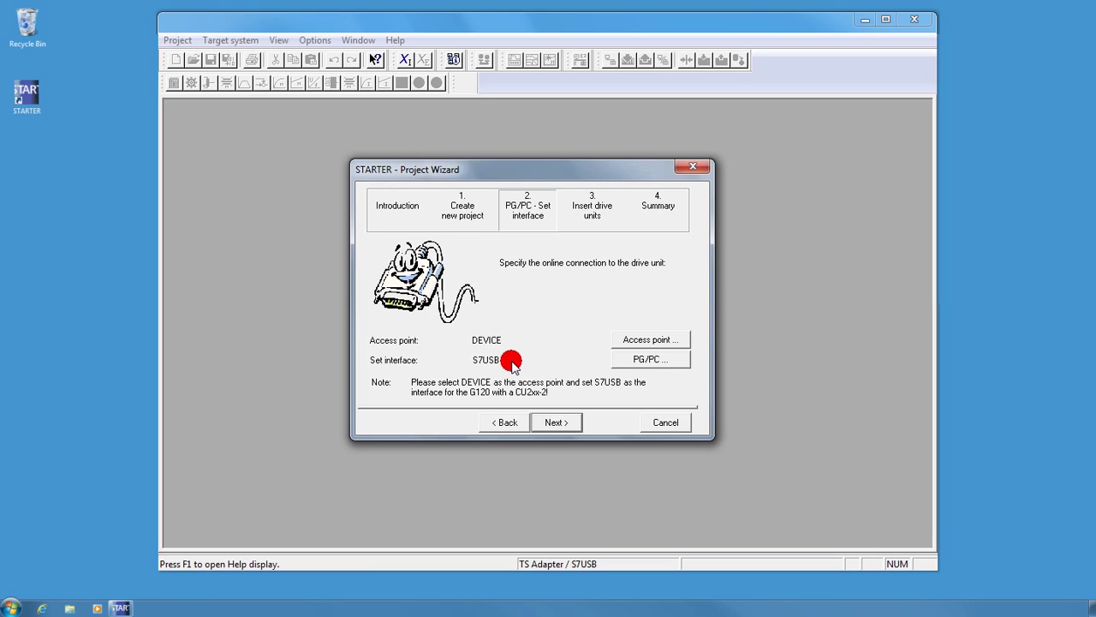
left_click(625, 363)
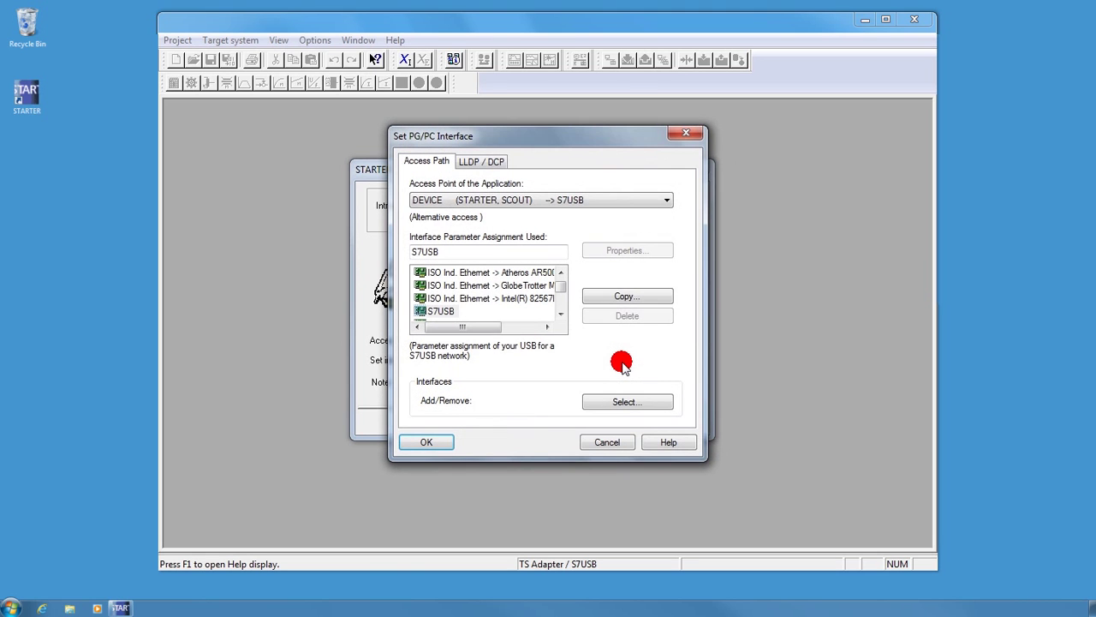
left_click(667, 200)
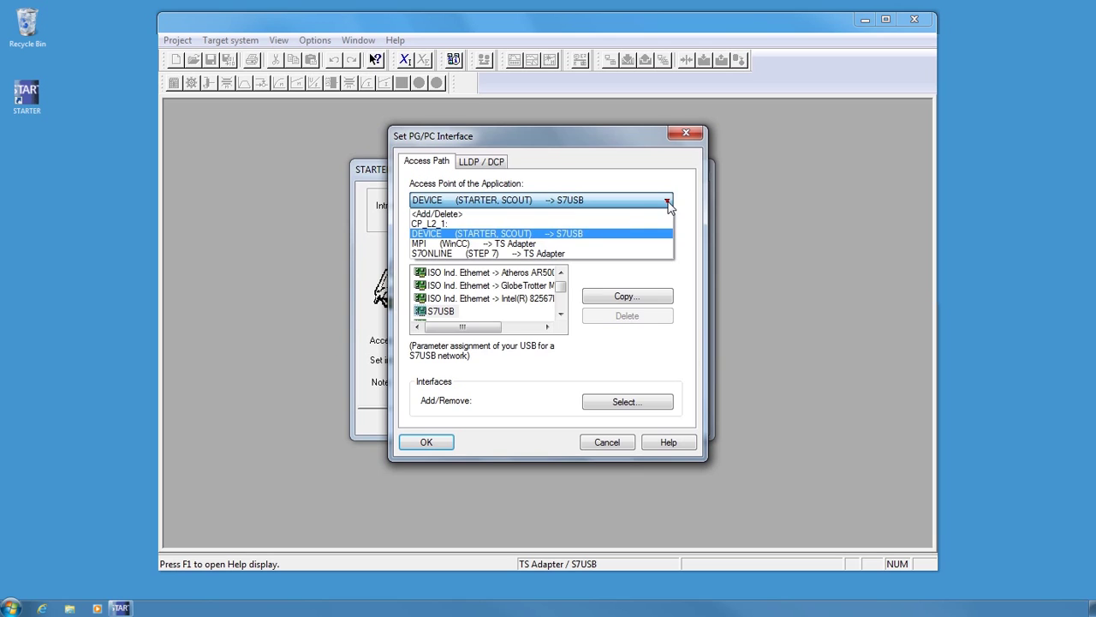
left_click(608, 241)
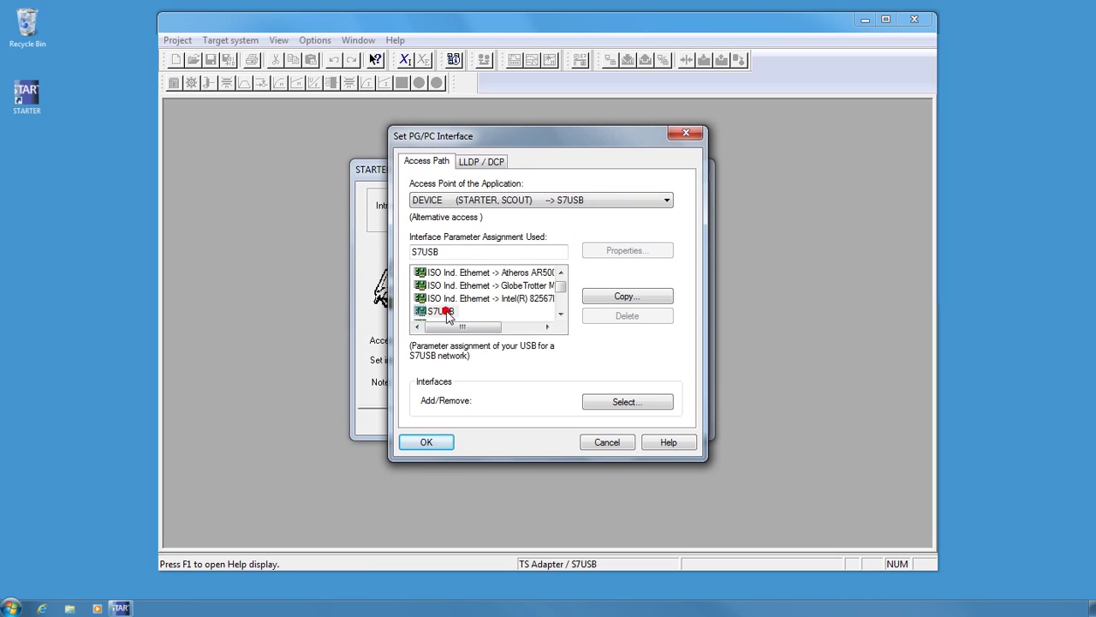
Accept the interface and drive-unit pages, then complete the wizard to create project G120P.
left_click(433, 441)
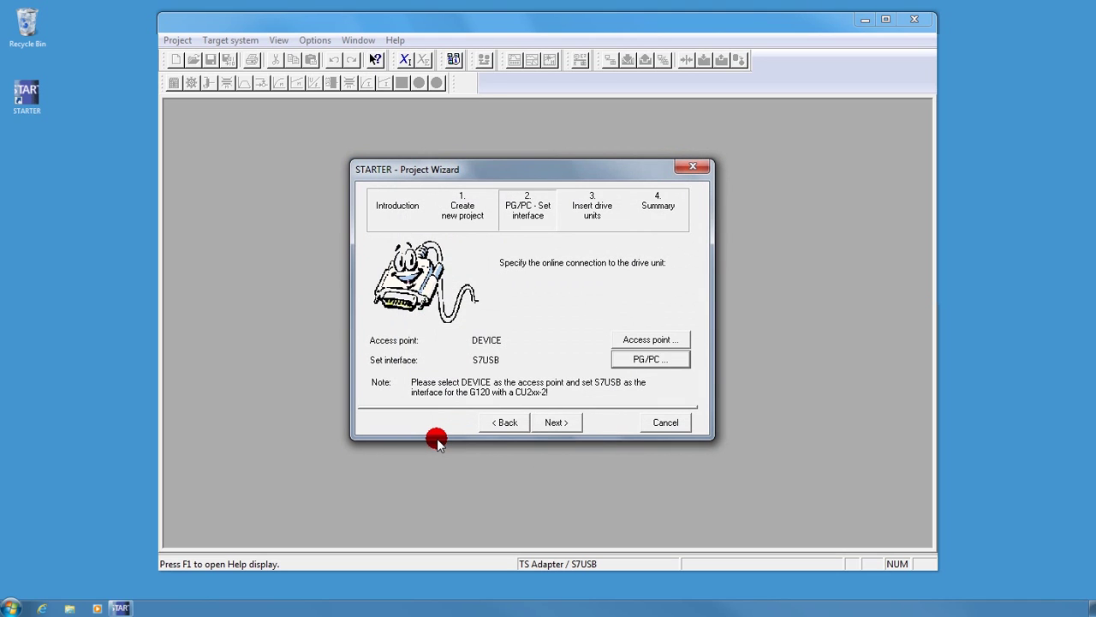
left_click(554, 421)
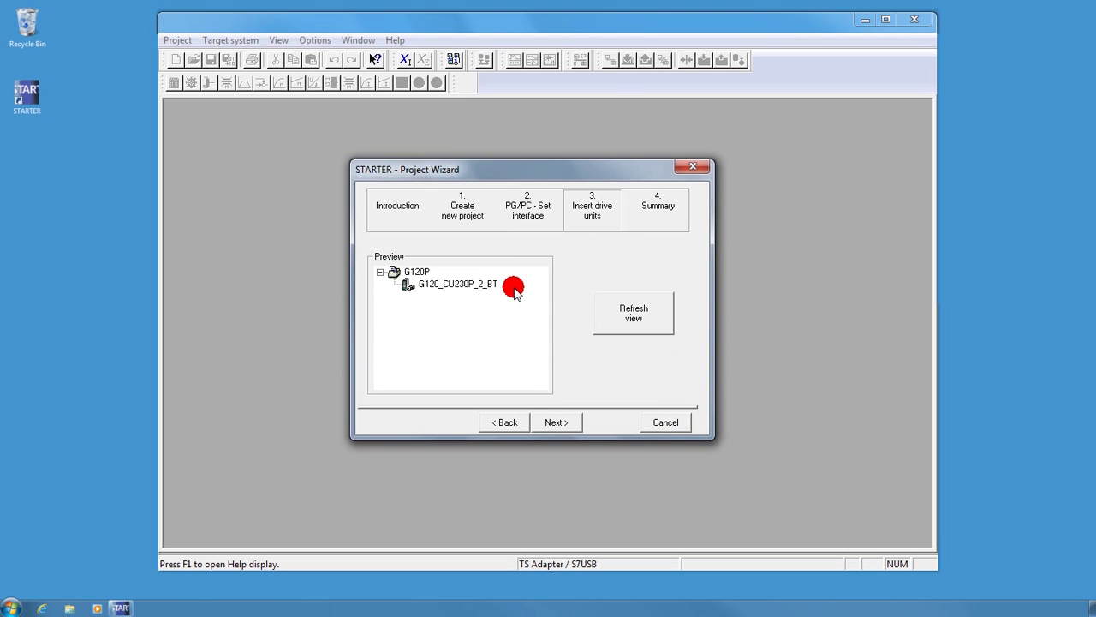
left_click(555, 423)
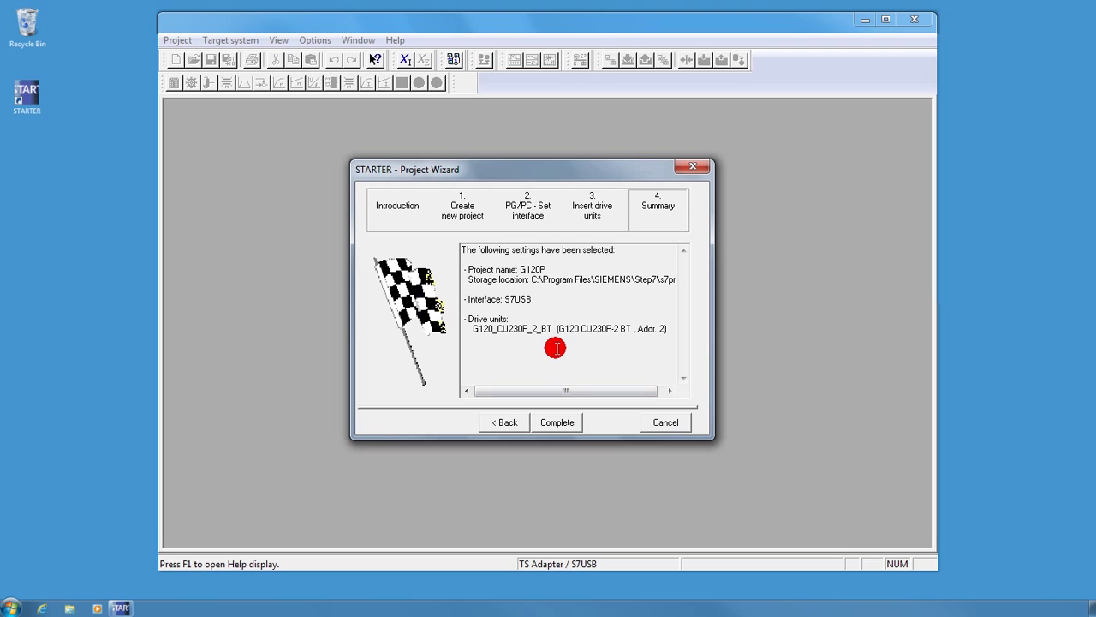
left_click(551, 421)
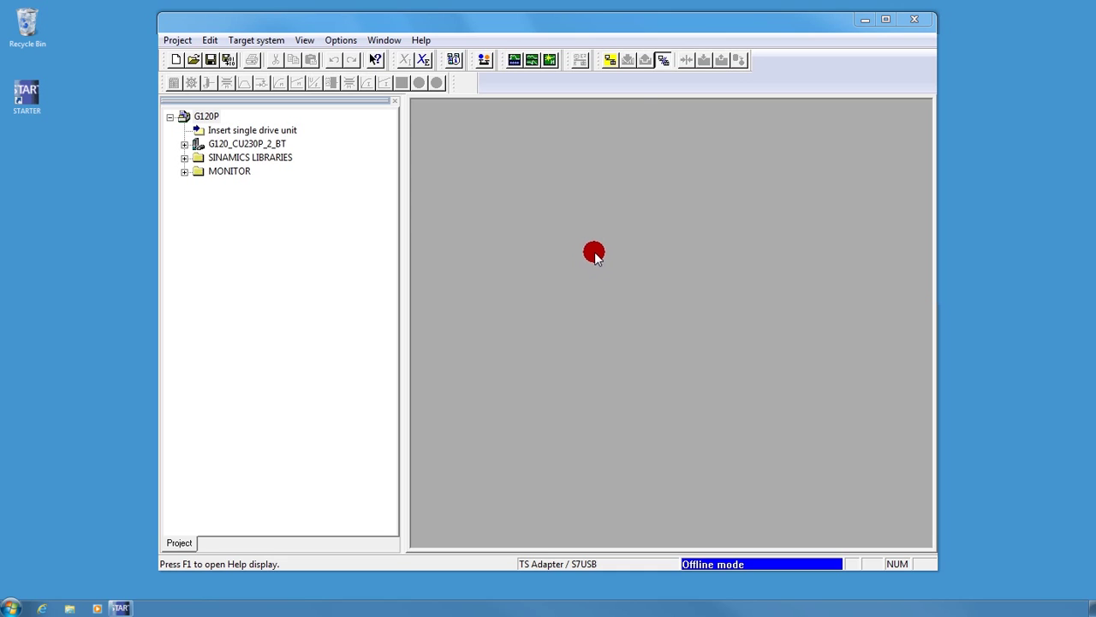
Go online with G120_CU230P_2_BT and load its hardware configuration to the PG.
left_click(608, 60)
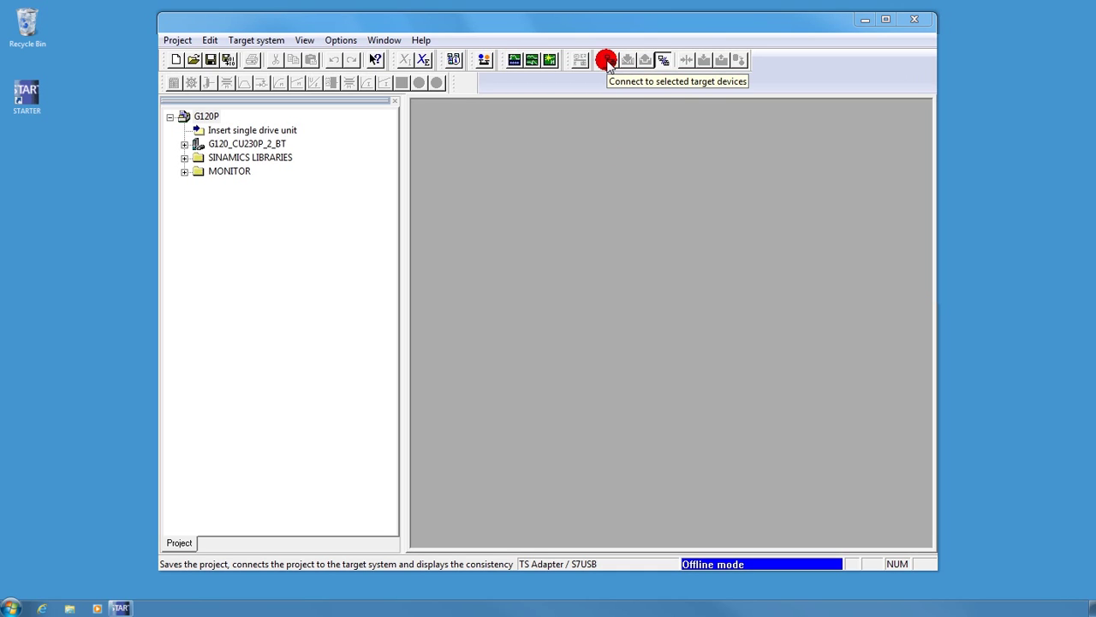
left_click(606, 60)
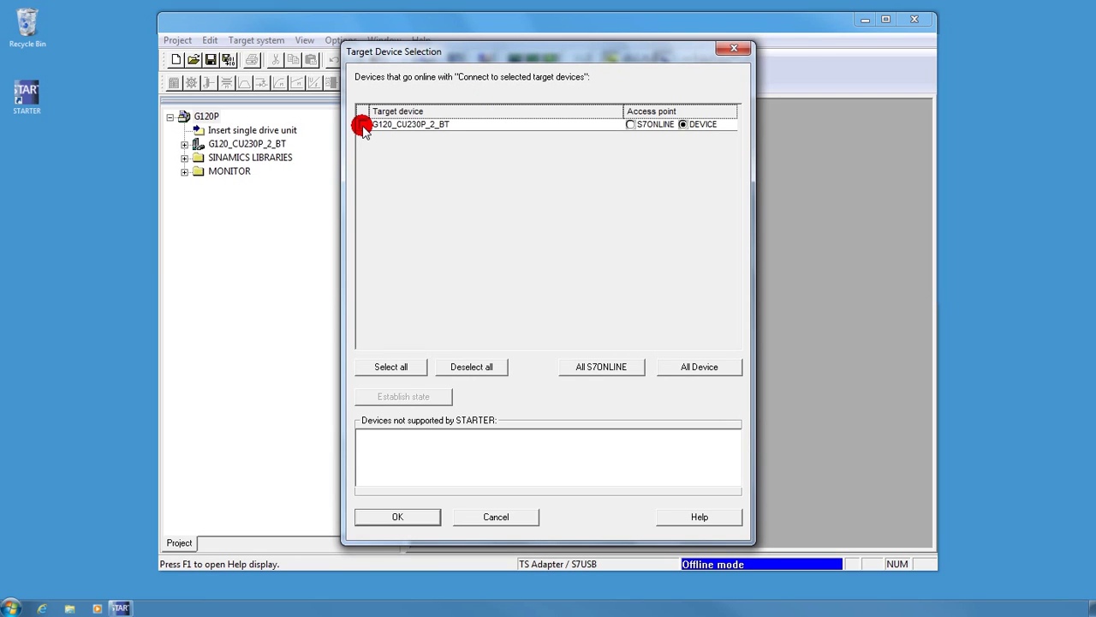
left_click(362, 125)
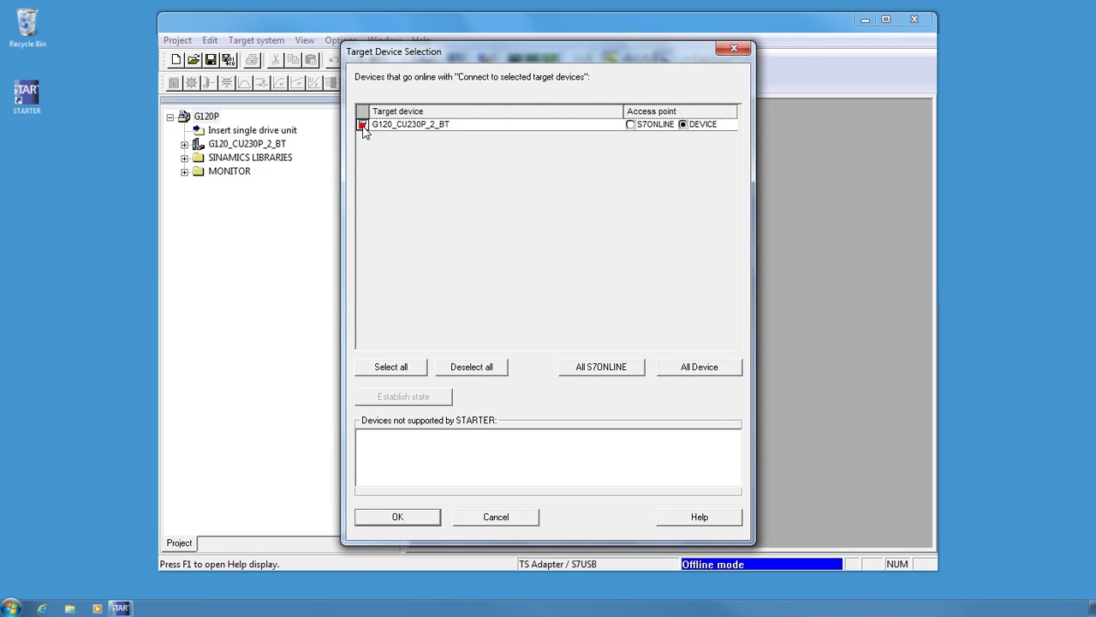
left_click(406, 517)
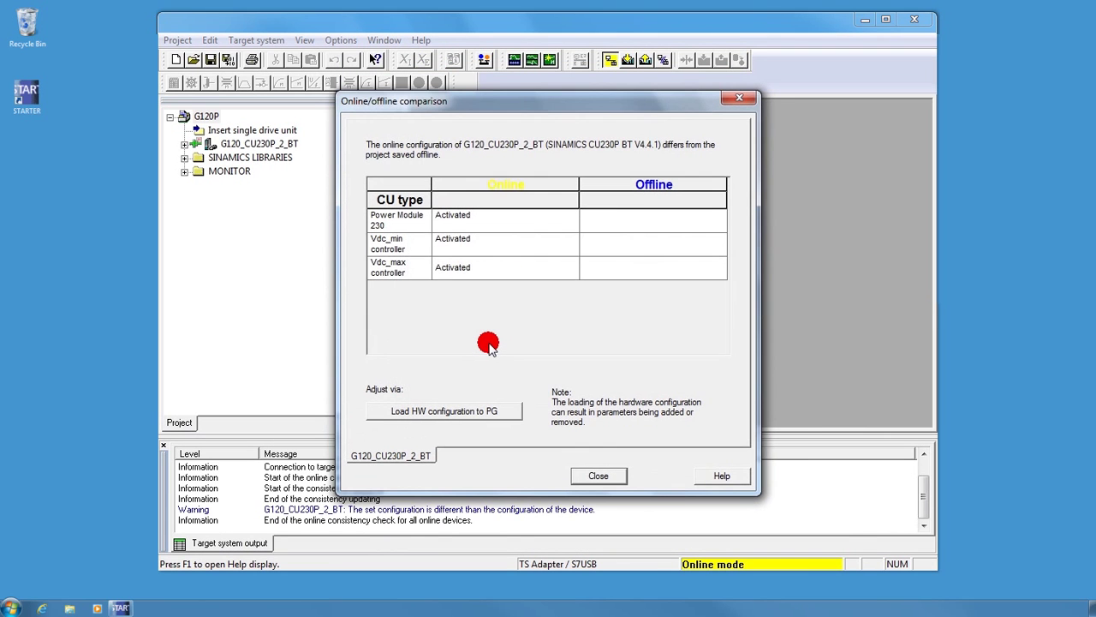
left_click(465, 412)
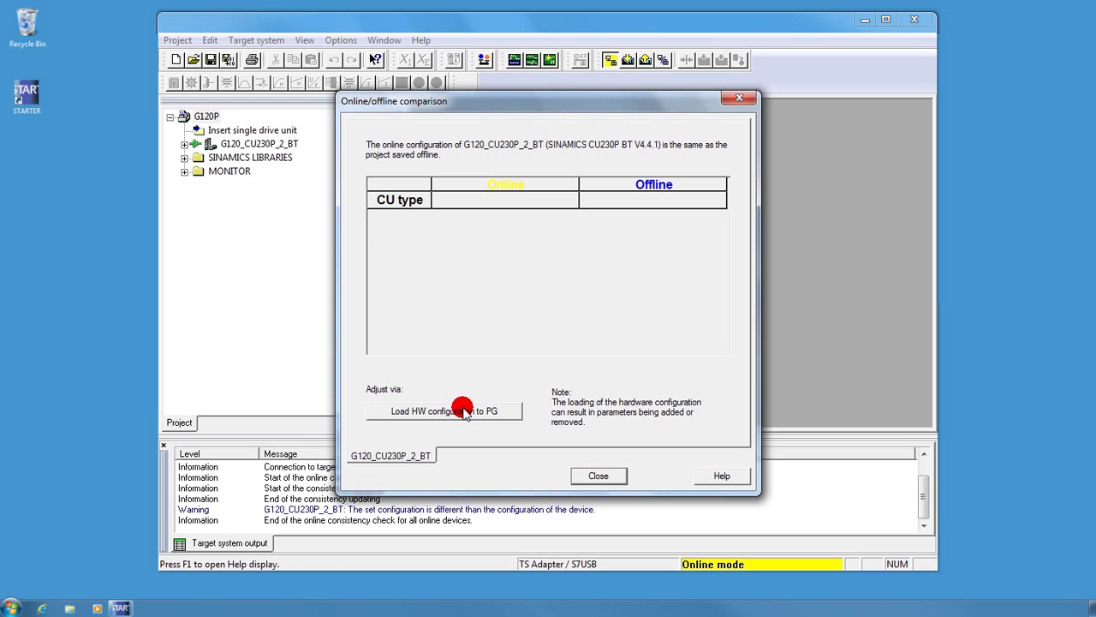
left_click(599, 476)
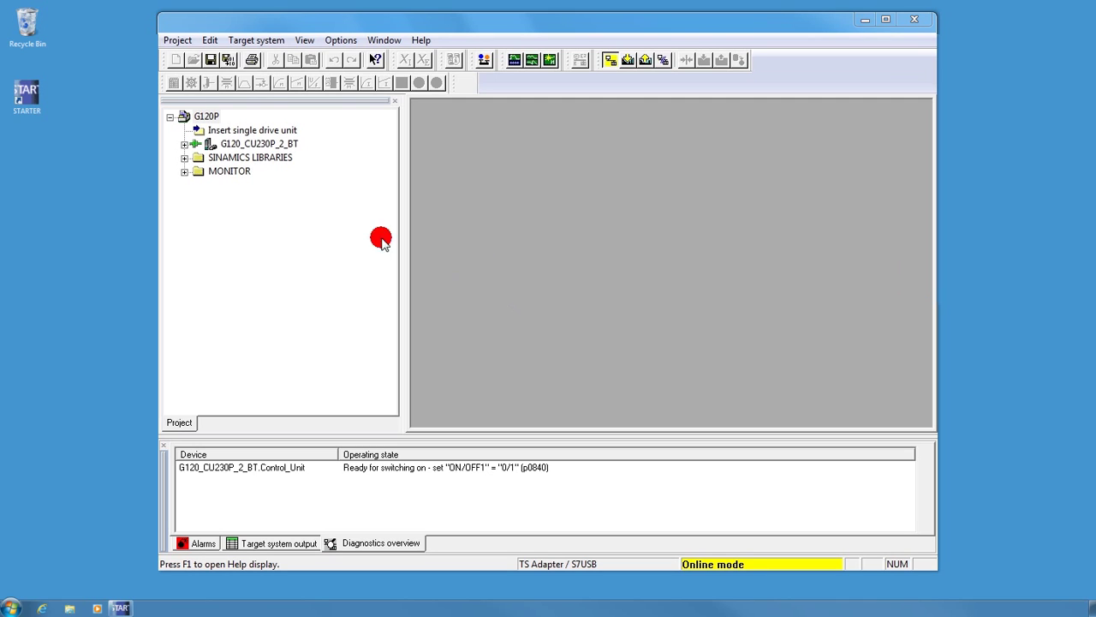
Upload the G120_CU230P_2_BT drive unit's data to the PG.
left_click(221, 143)
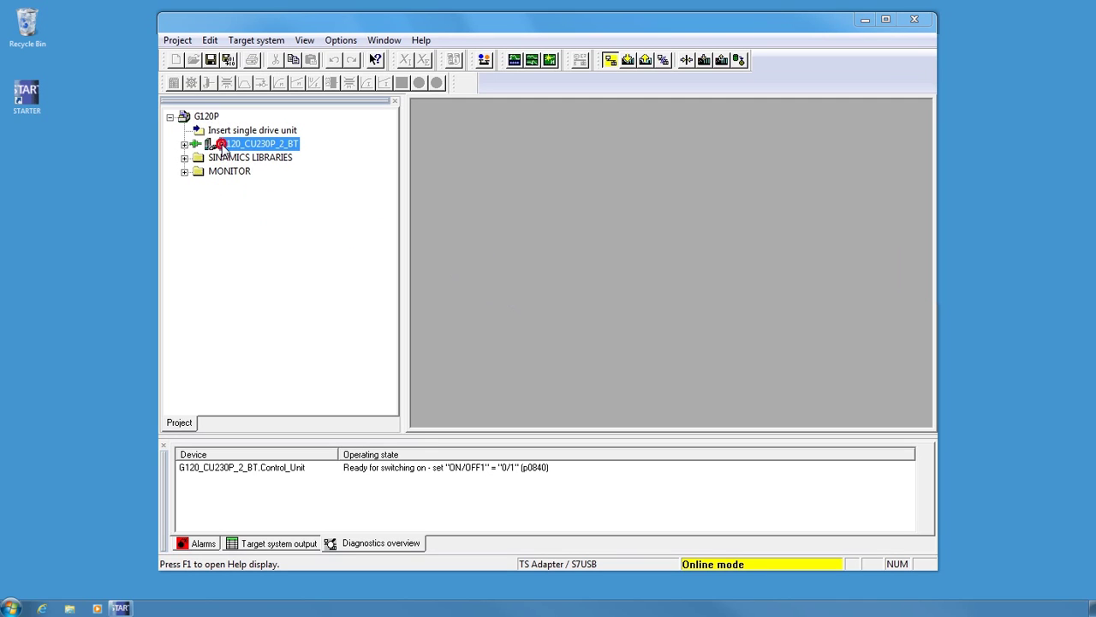
left_click(722, 62)
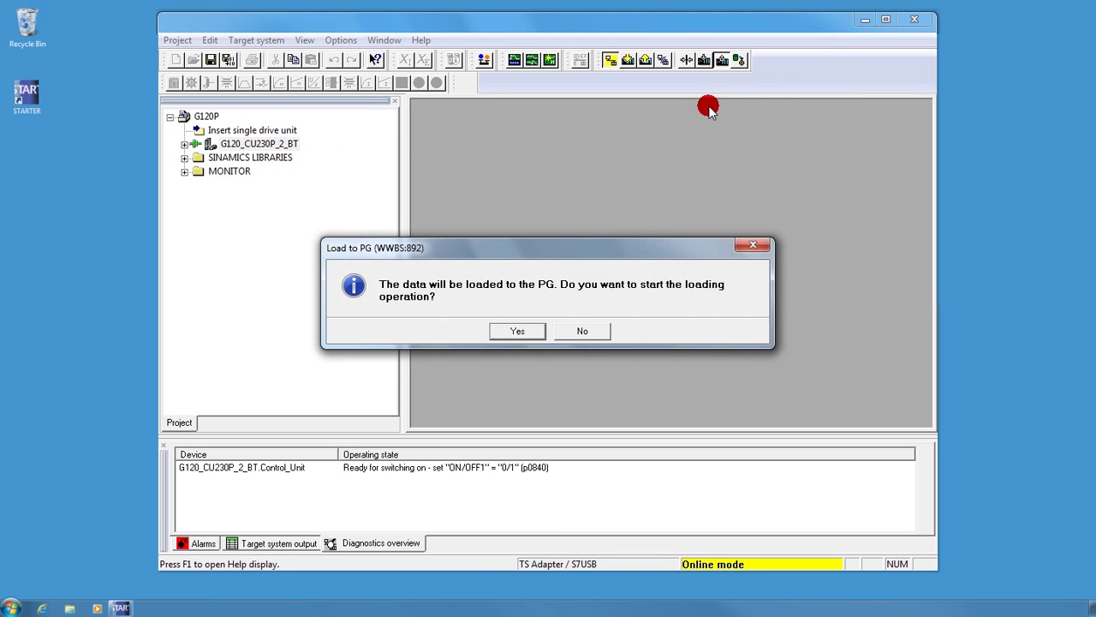
left_click(514, 331)
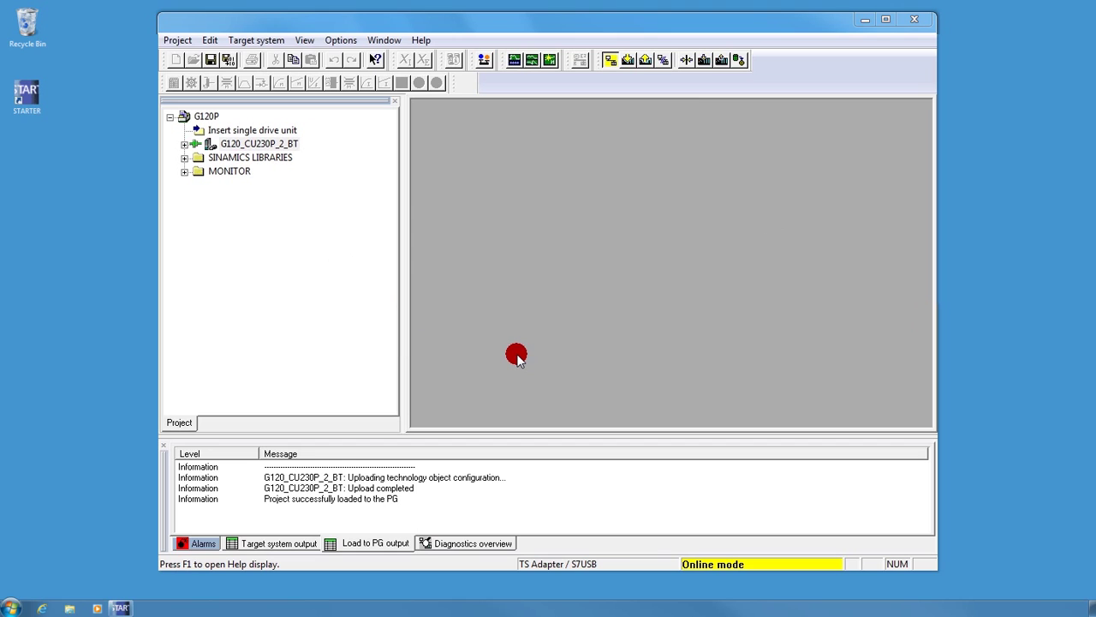
Expand the drive unit and open the Control_Unit configuration.
left_click(185, 144)
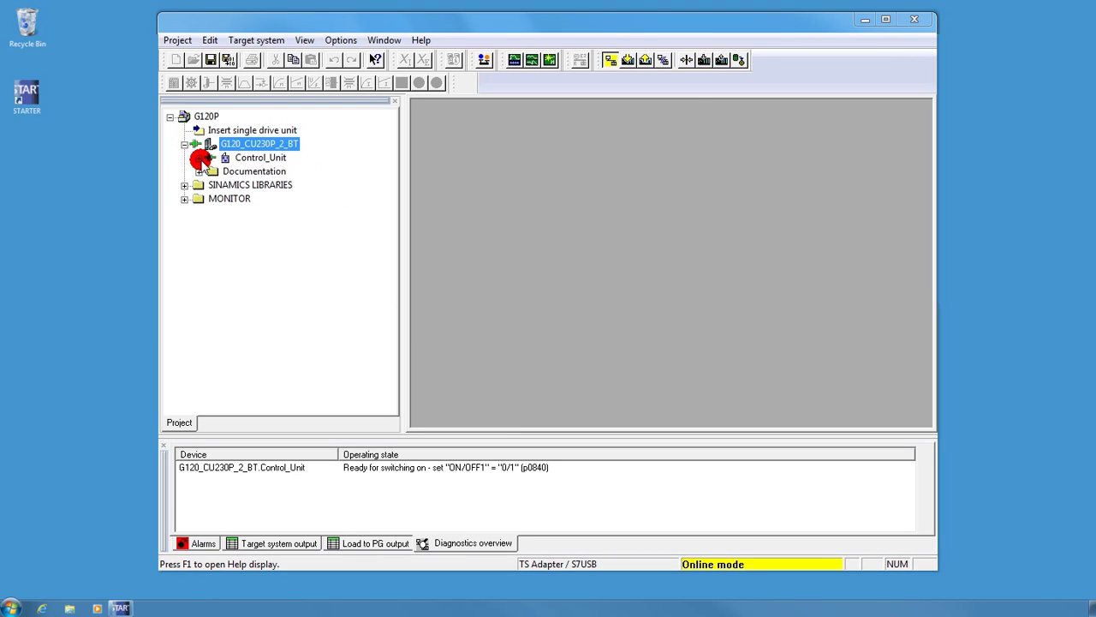
left_click(199, 157)
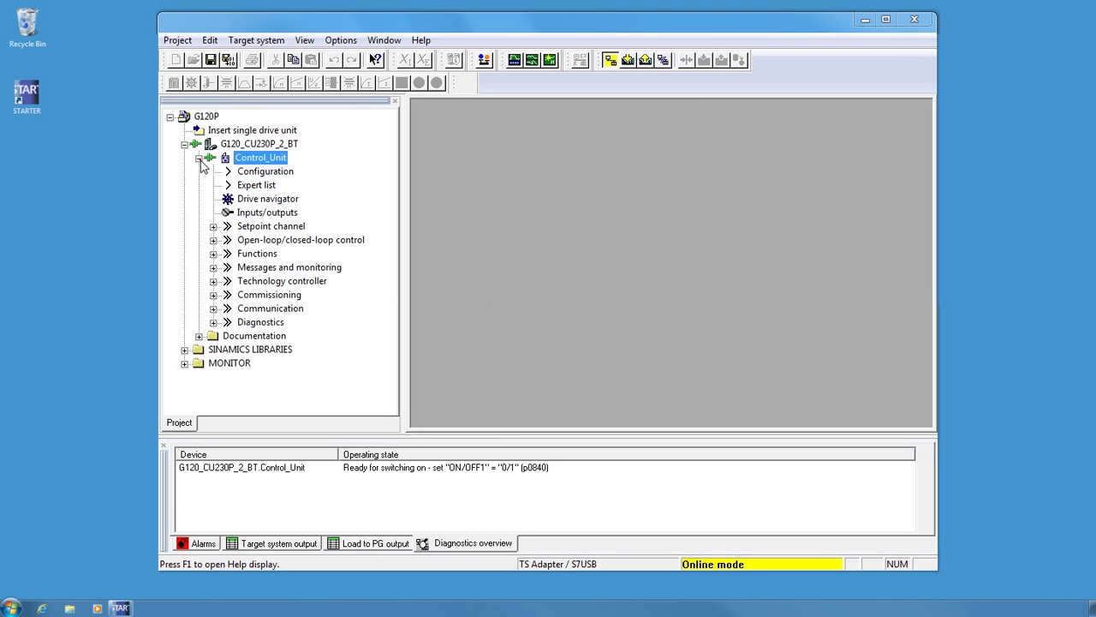
left_click(247, 173)
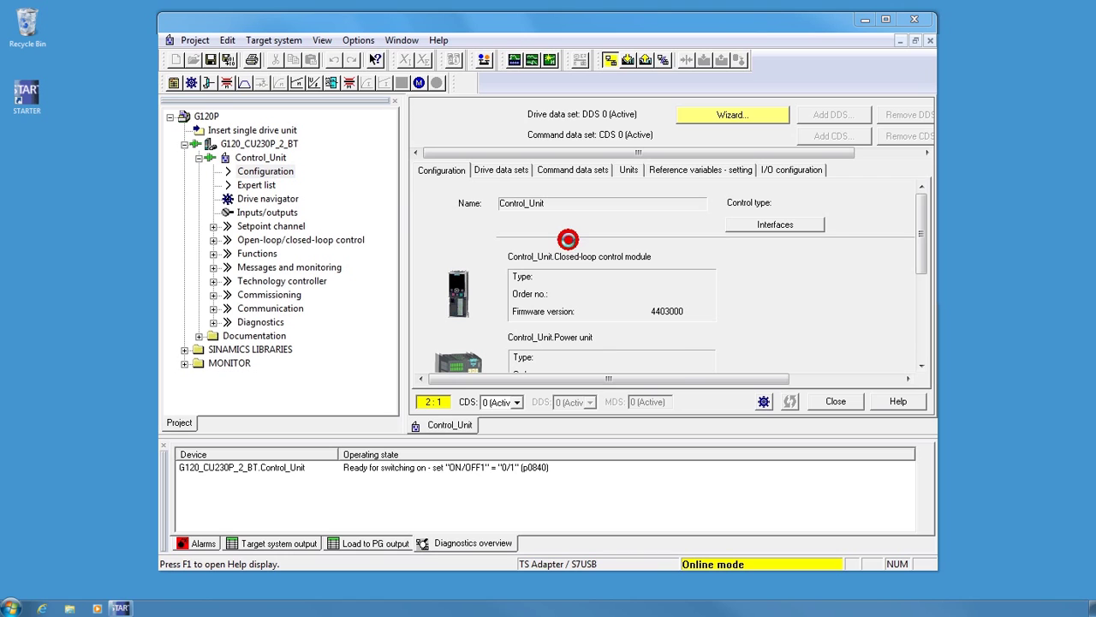
Start the configuration wizard, keeping U/f parabolic control, and advance to the motor data table.
left_click(721, 116)
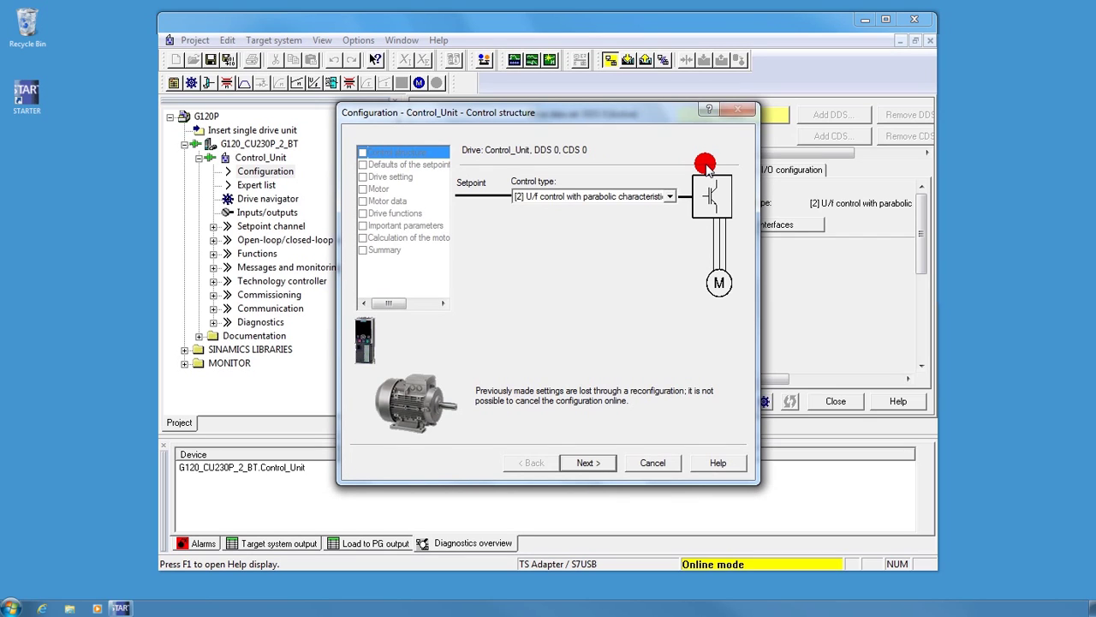
left_click(670, 198)
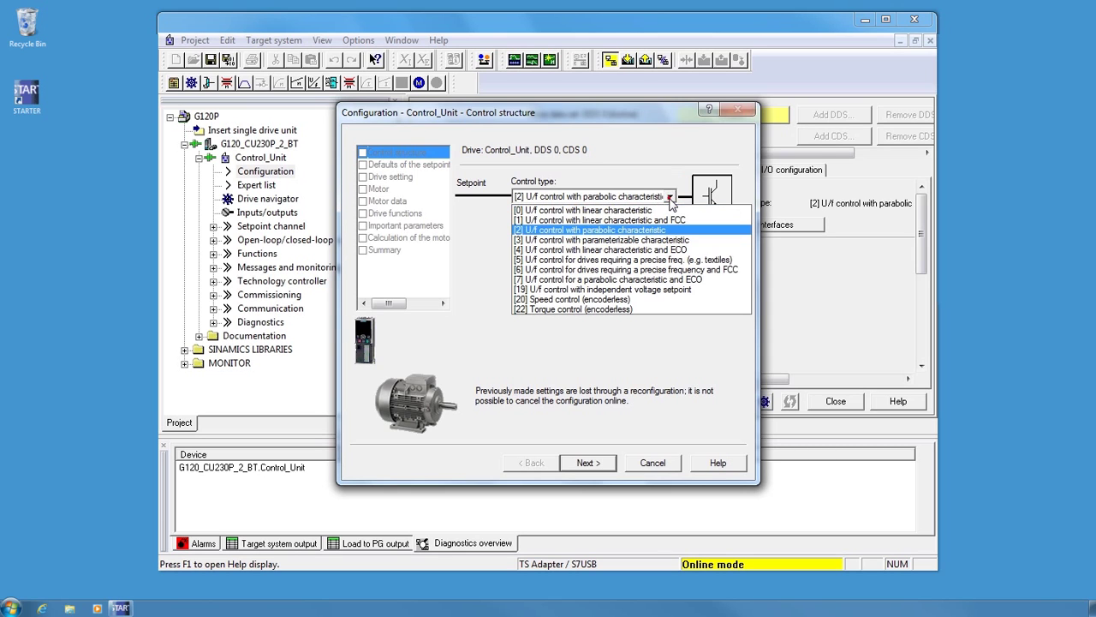
left_click(637, 232)
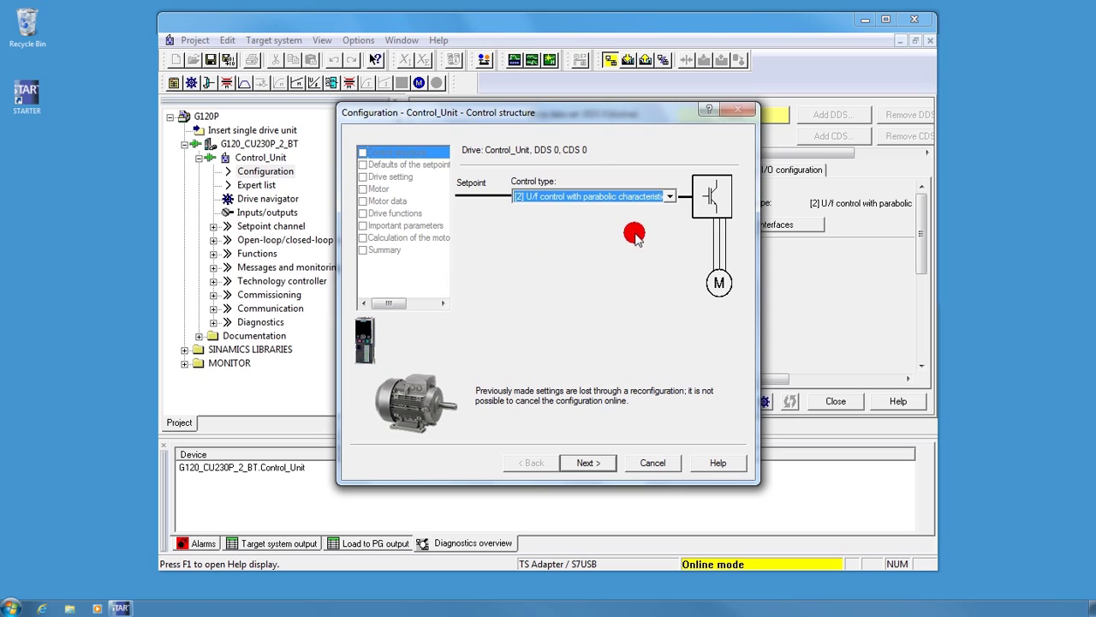
left_click(598, 462)
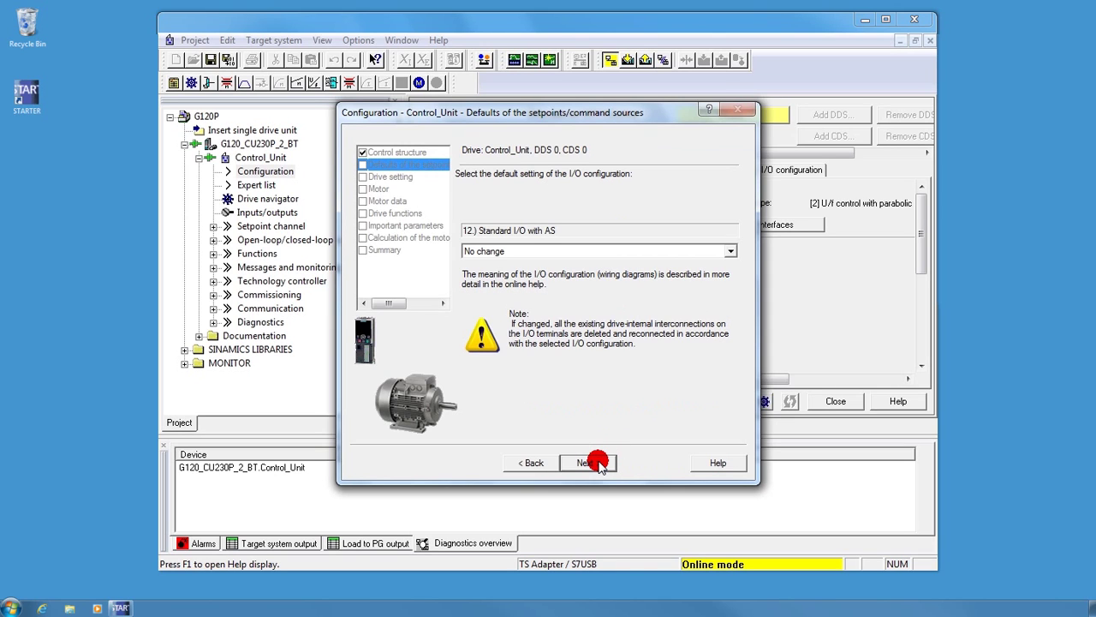
left_click(591, 462)
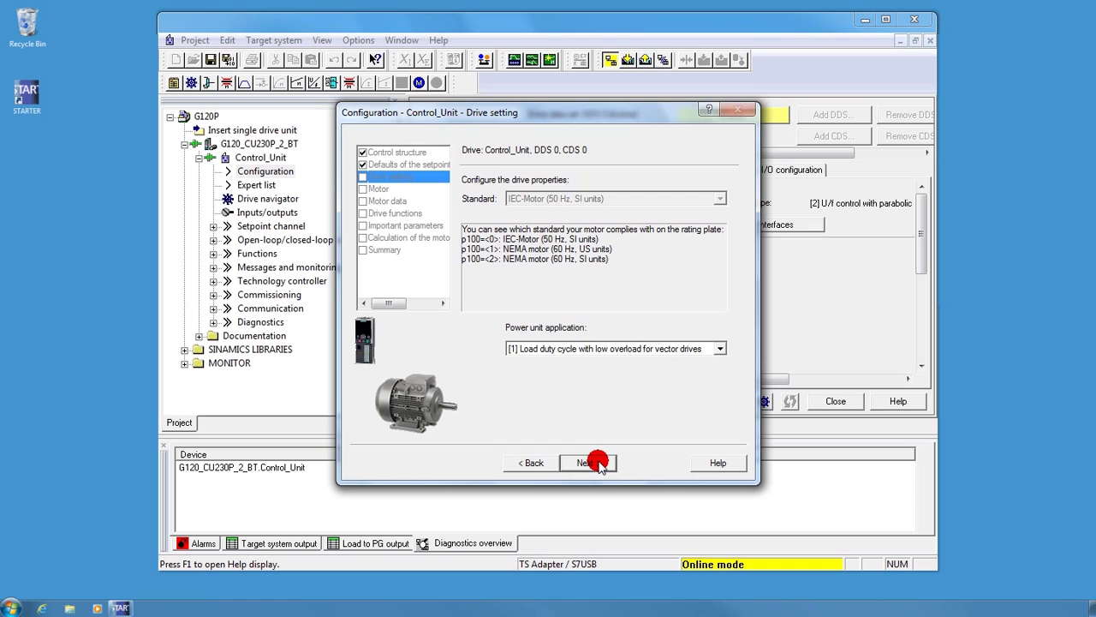
left_click(591, 462)
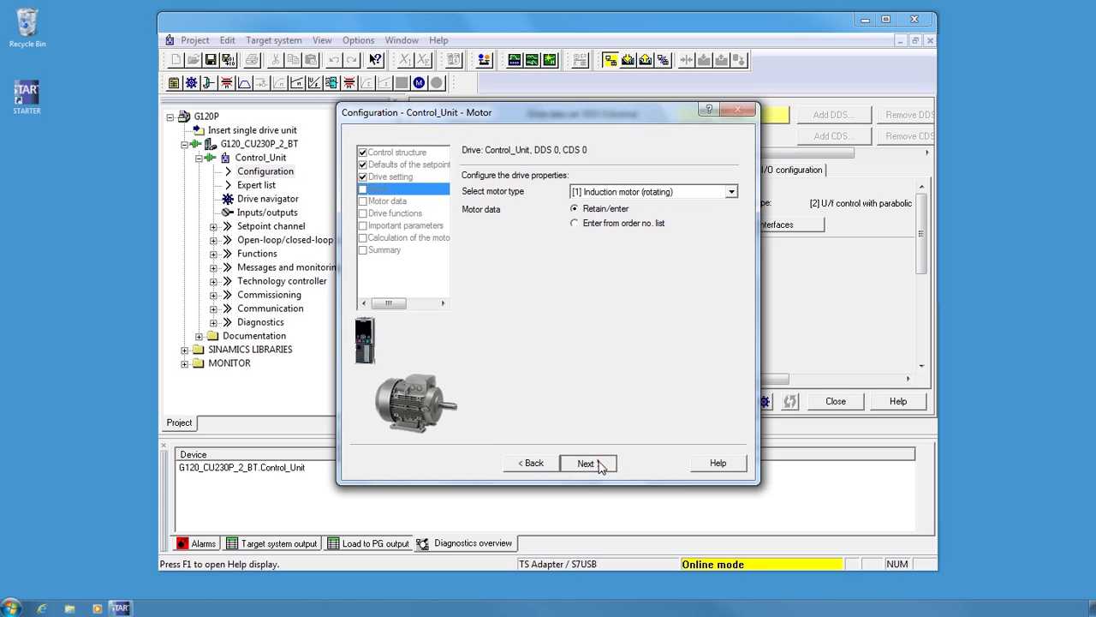
left_click(591, 463)
Enter motor data: 0.42 A, 0.12 kW, power factor 0.750, speed 1350 rpm.
left_click(679, 222)
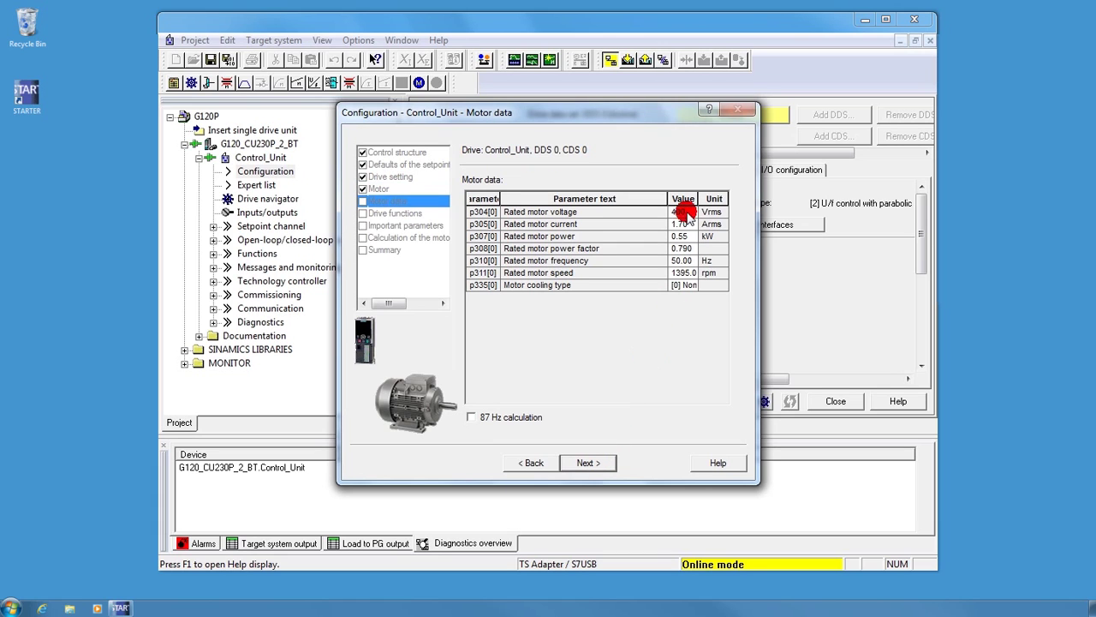
left_click(661, 225)
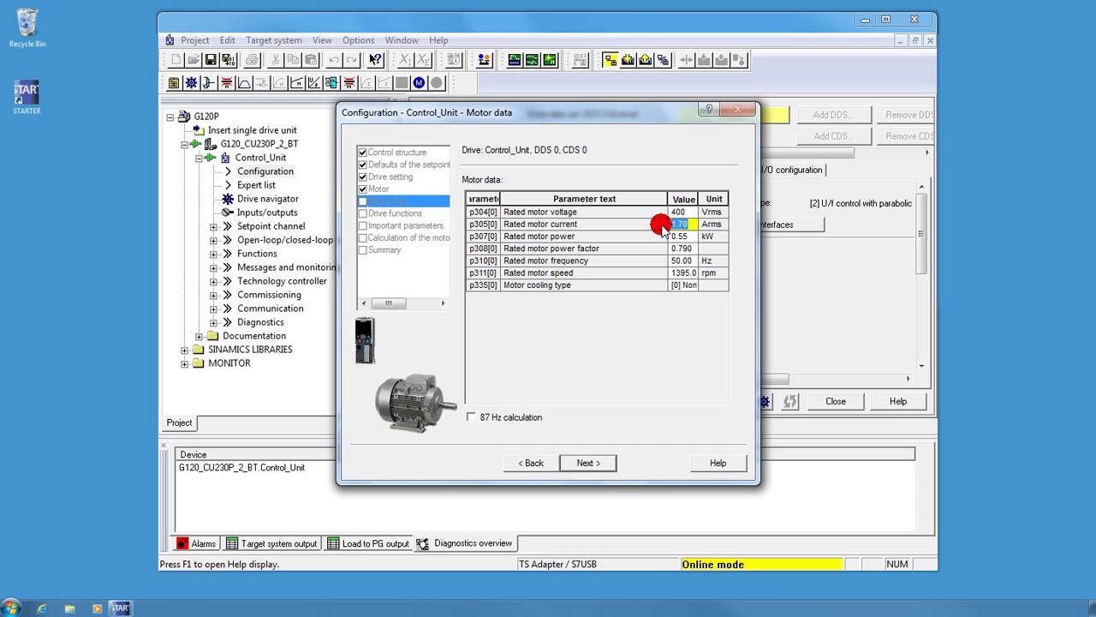
type("0.42")
left_click(685, 236)
type("0.12")
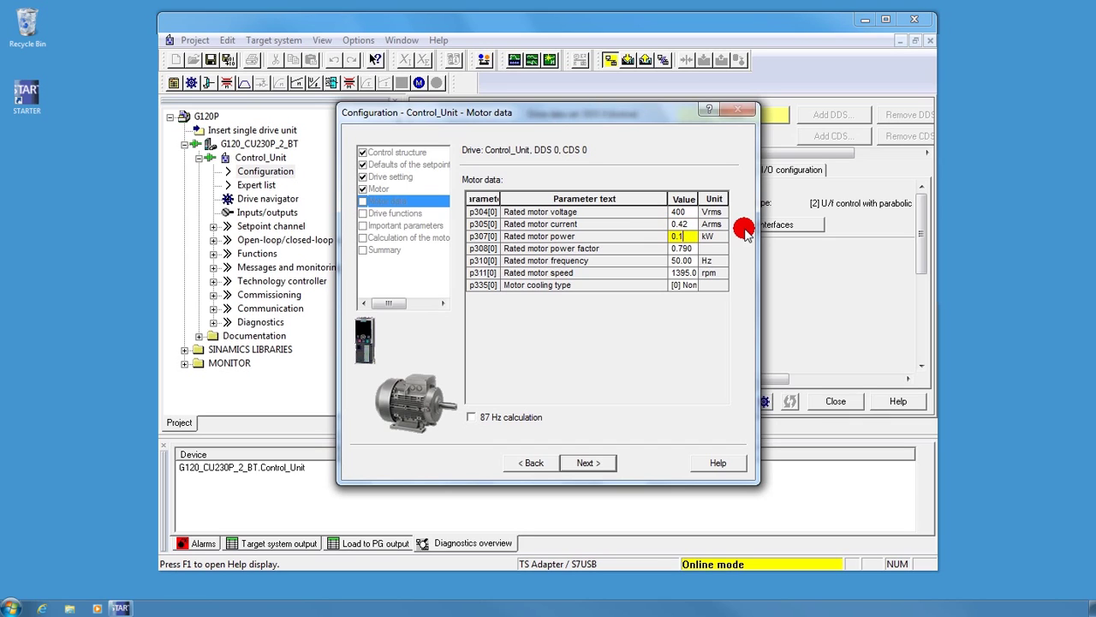
left_click(685, 248)
left_click(761, 204)
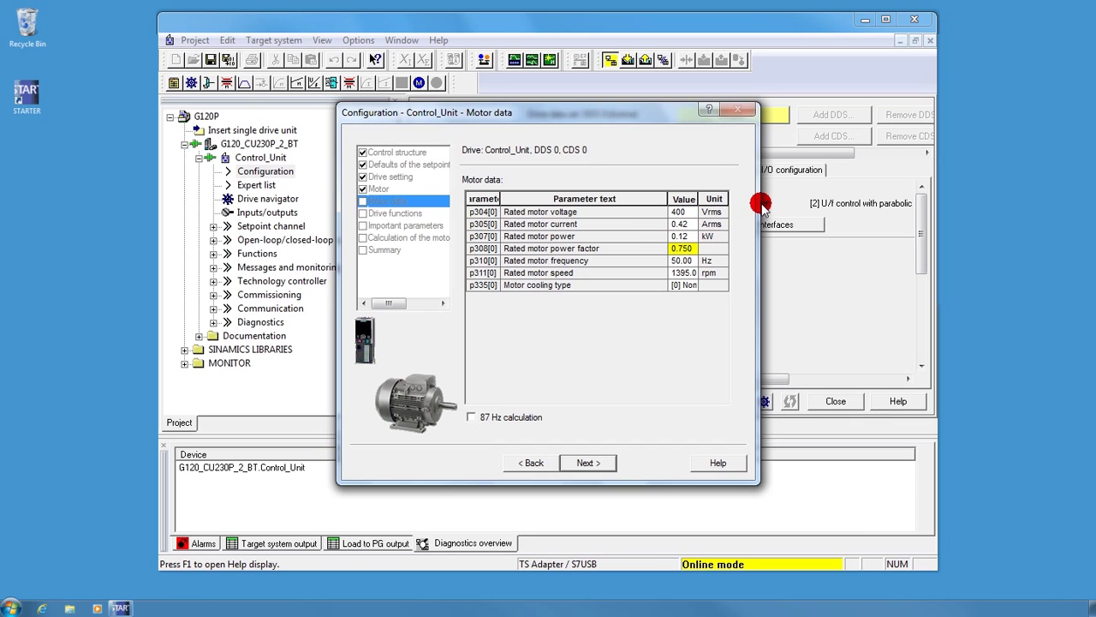
left_click(685, 272)
key("BackSpace")
left_click(758, 254)
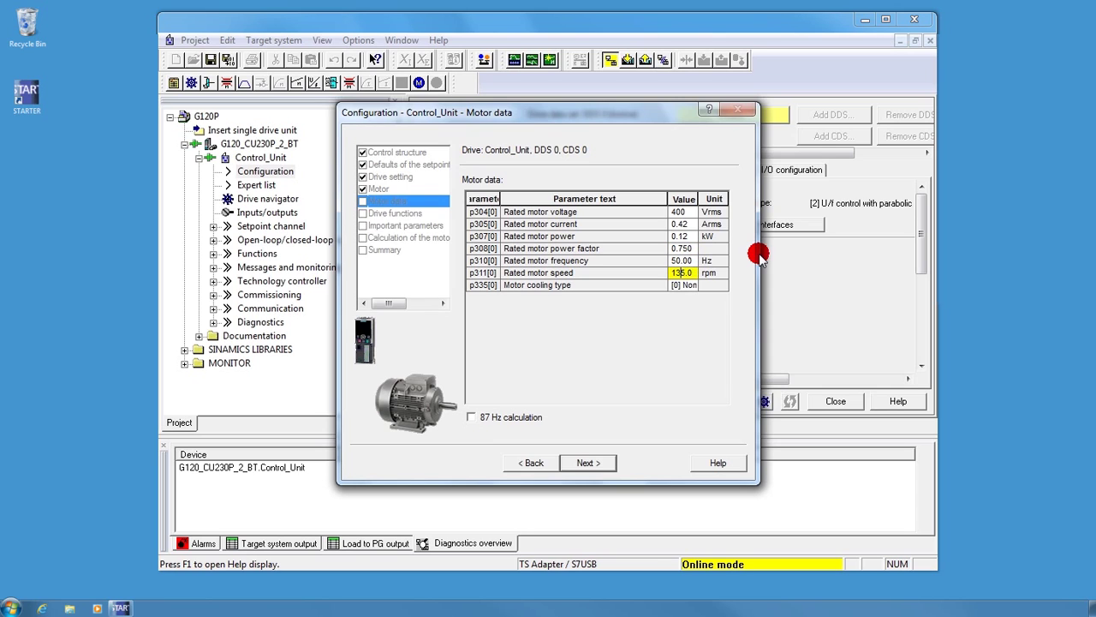
Choose motor identification [2] at standstill and advance to Important parameters.
left_click(587, 462)
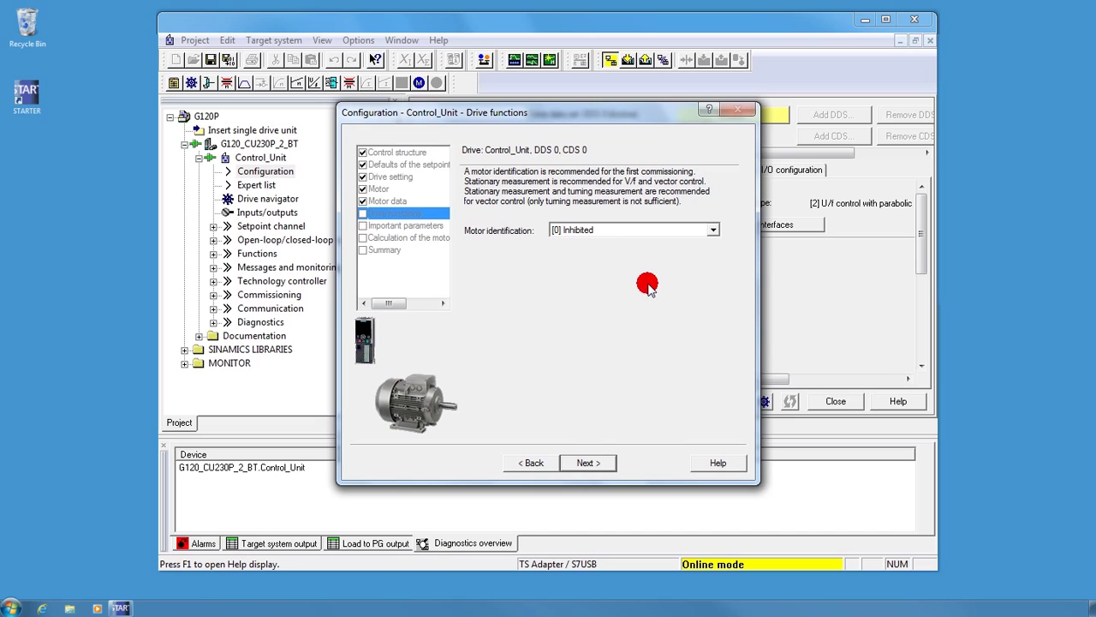
left_click(710, 231)
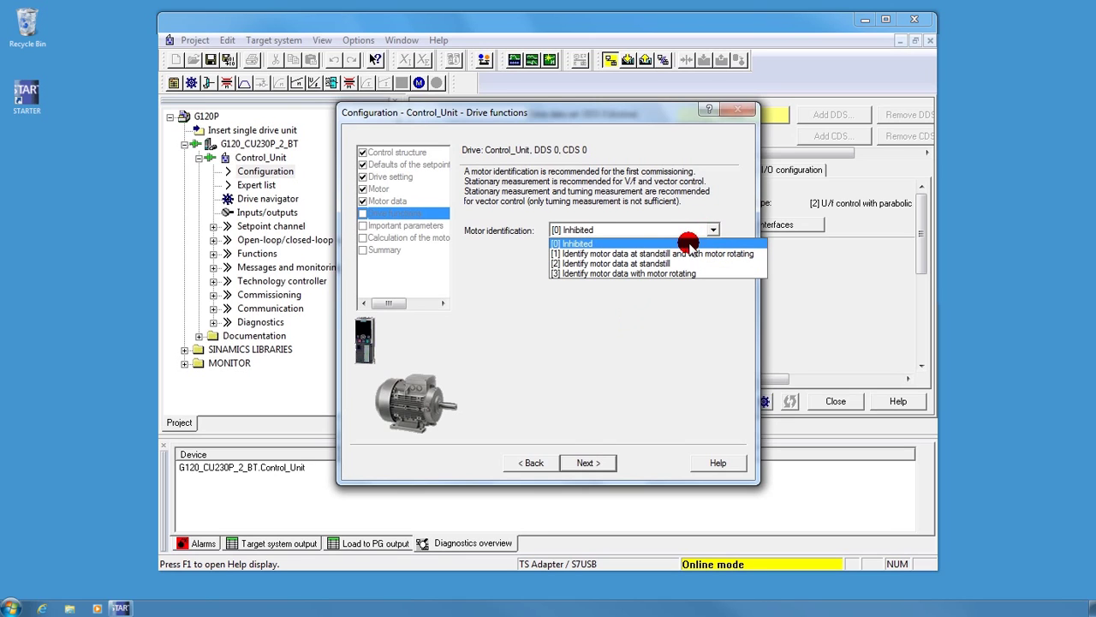
left_click(659, 264)
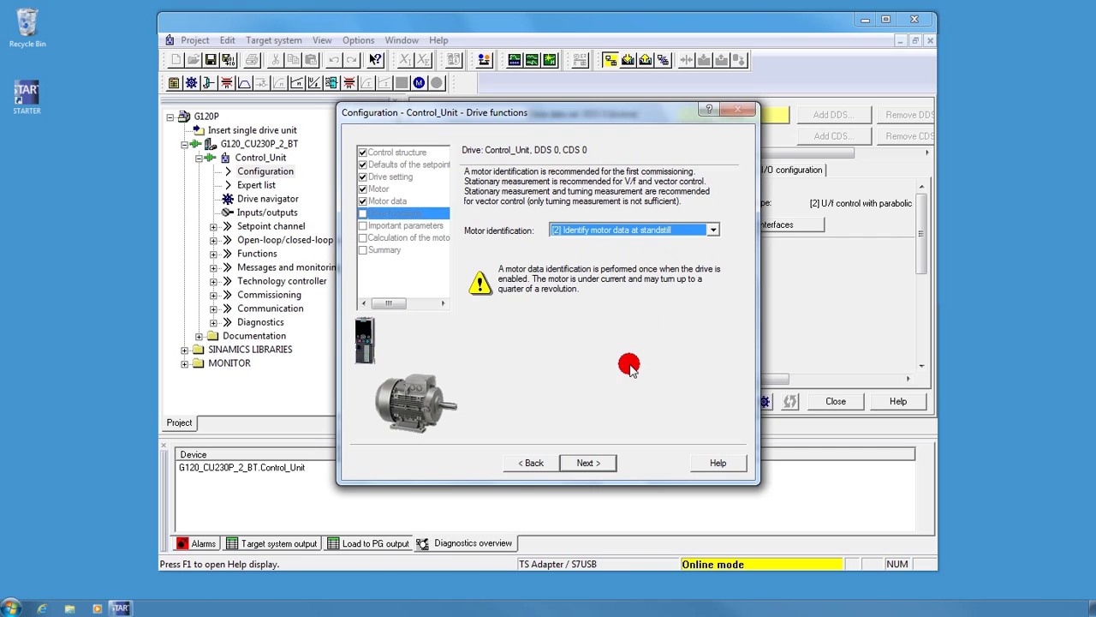
left_click(582, 463)
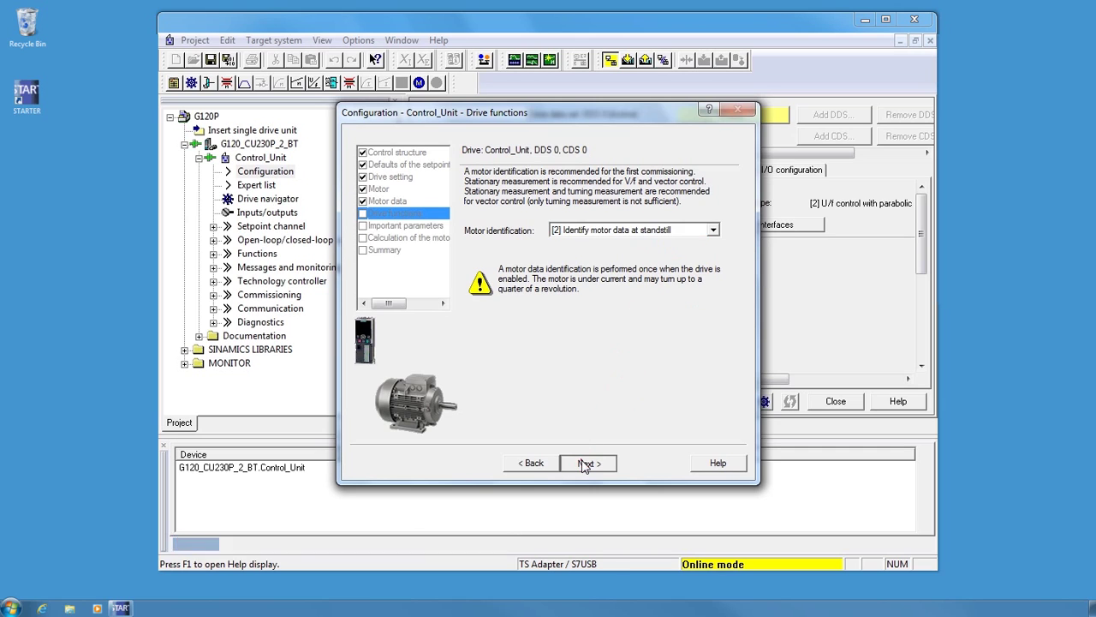
Set minimum speed to 300 rpm, keep 'Calculate motor data only', and reach the Summary.
left_click(654, 227)
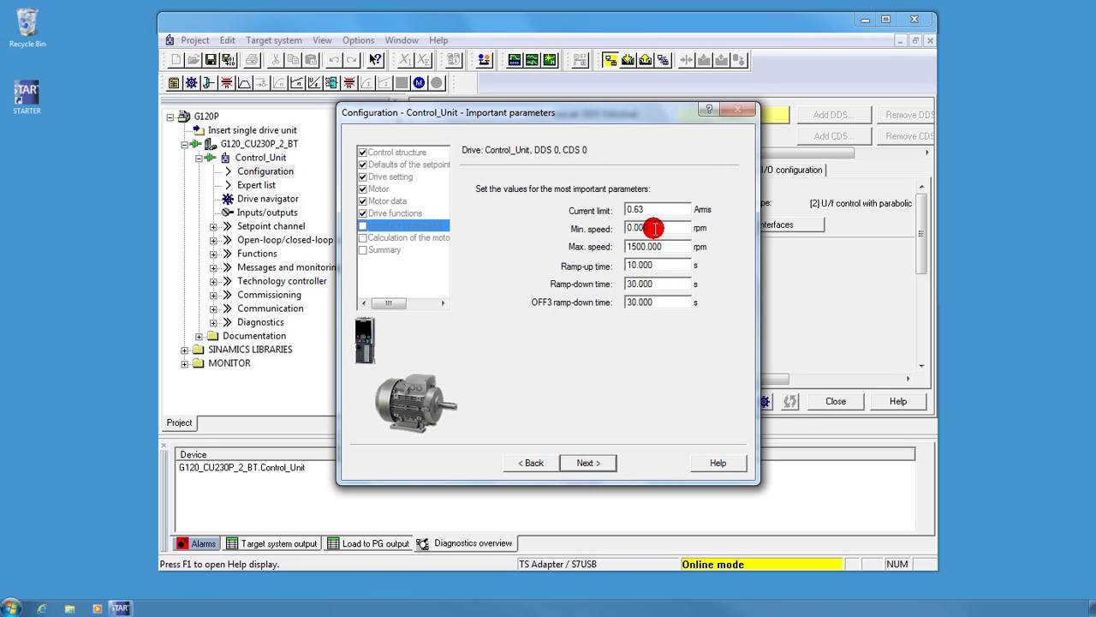
type("300")
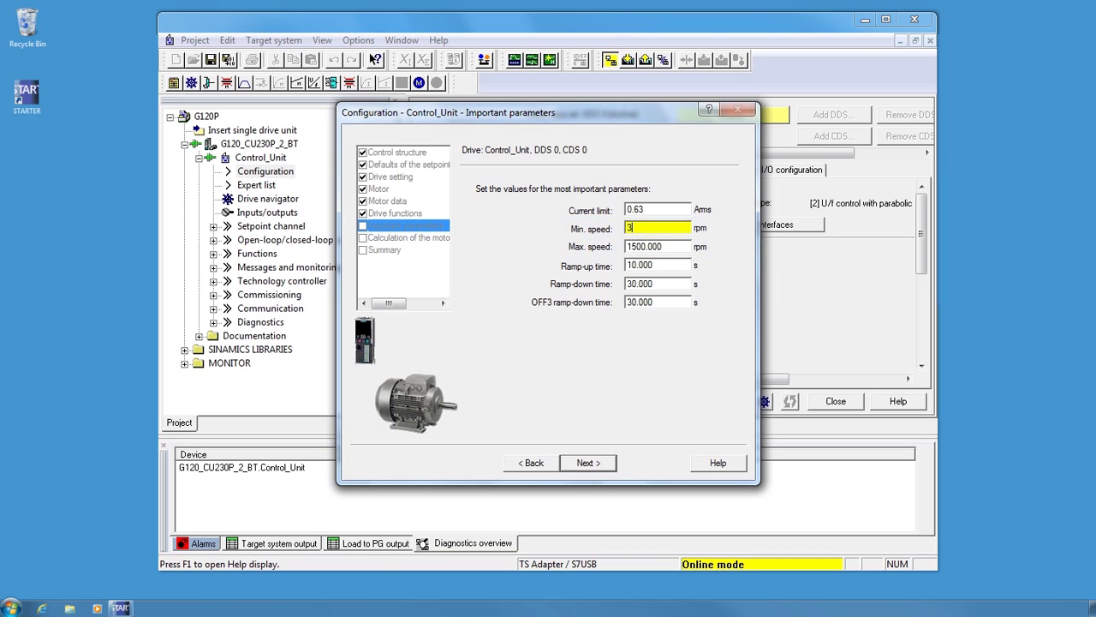
left_click(672, 246)
left_click(624, 323)
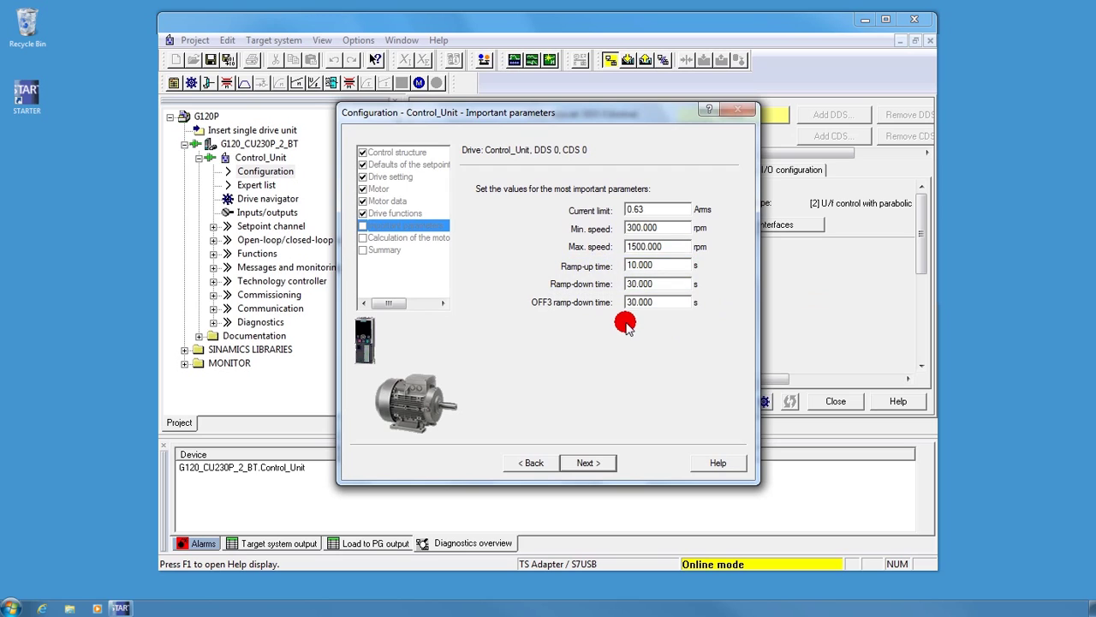
left_click(555, 353)
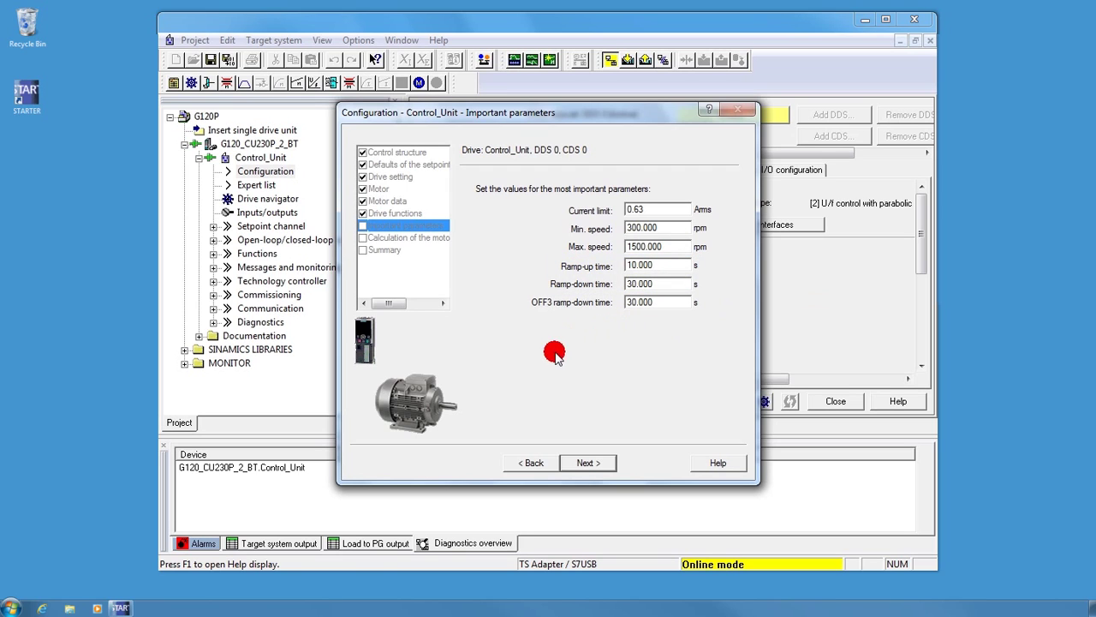
left_click(588, 462)
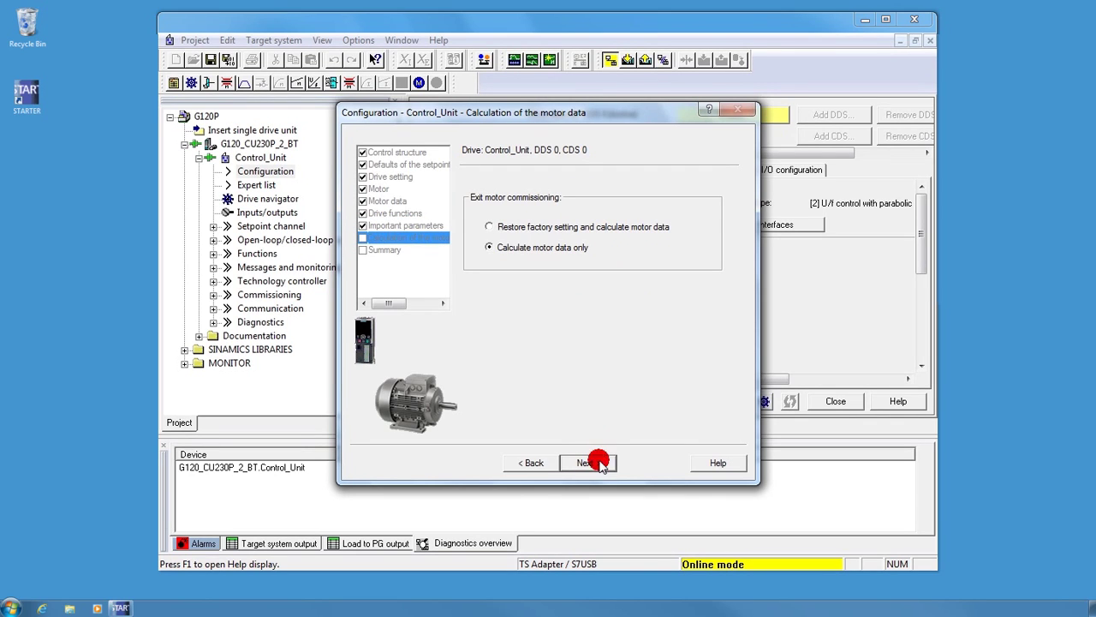
left_click(599, 461)
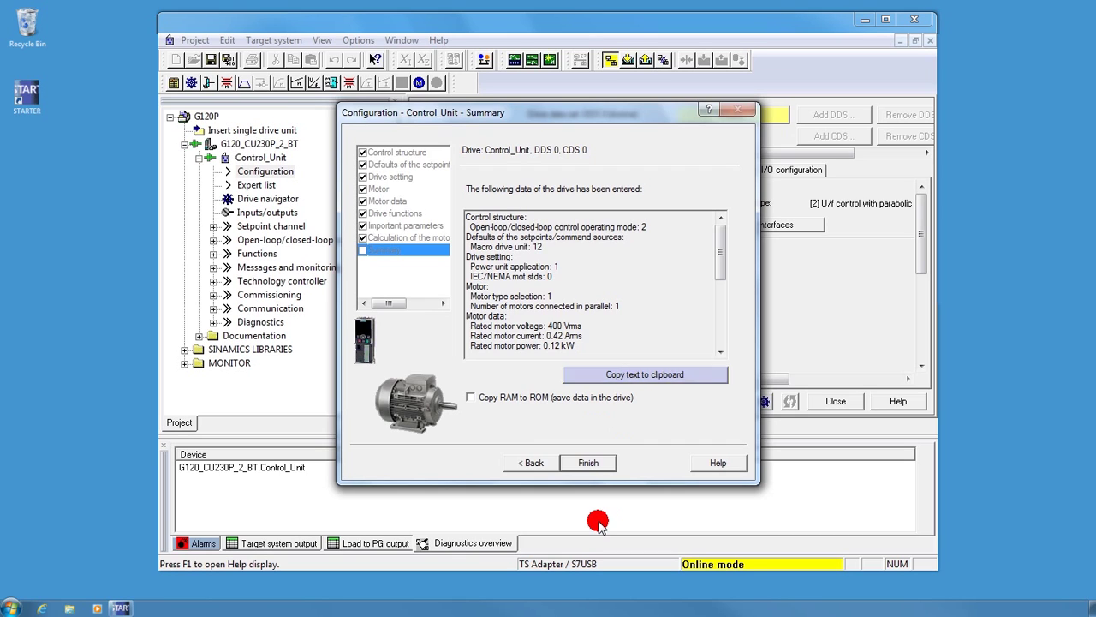
Enable 'Copy RAM to ROM (save data in the drive)' and finish quick commissioning.
left_click(470, 399)
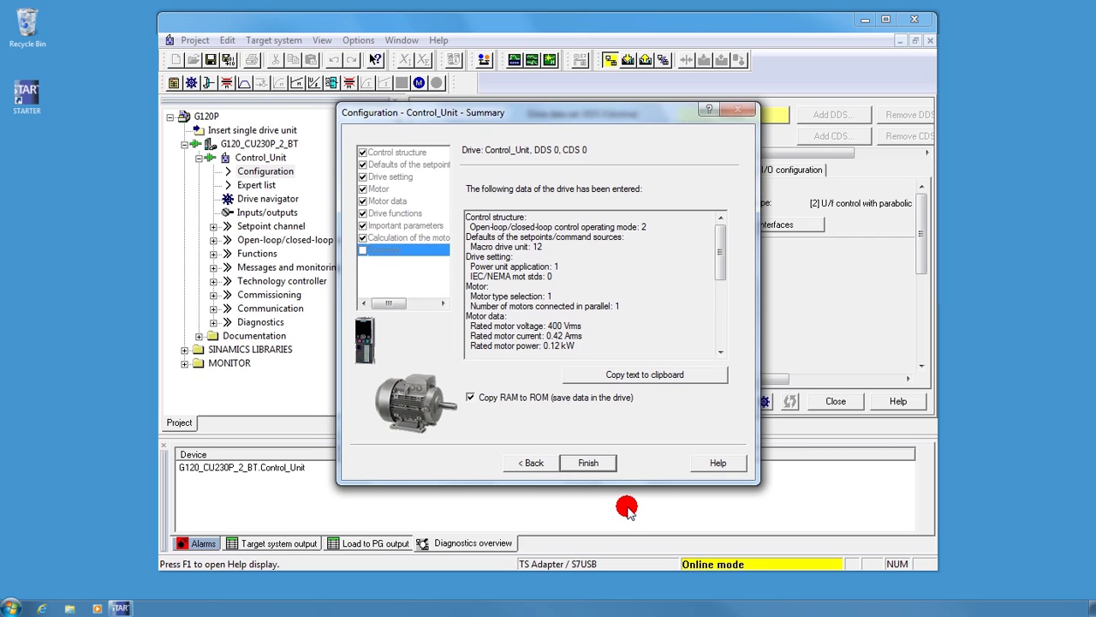
left_click(590, 463)
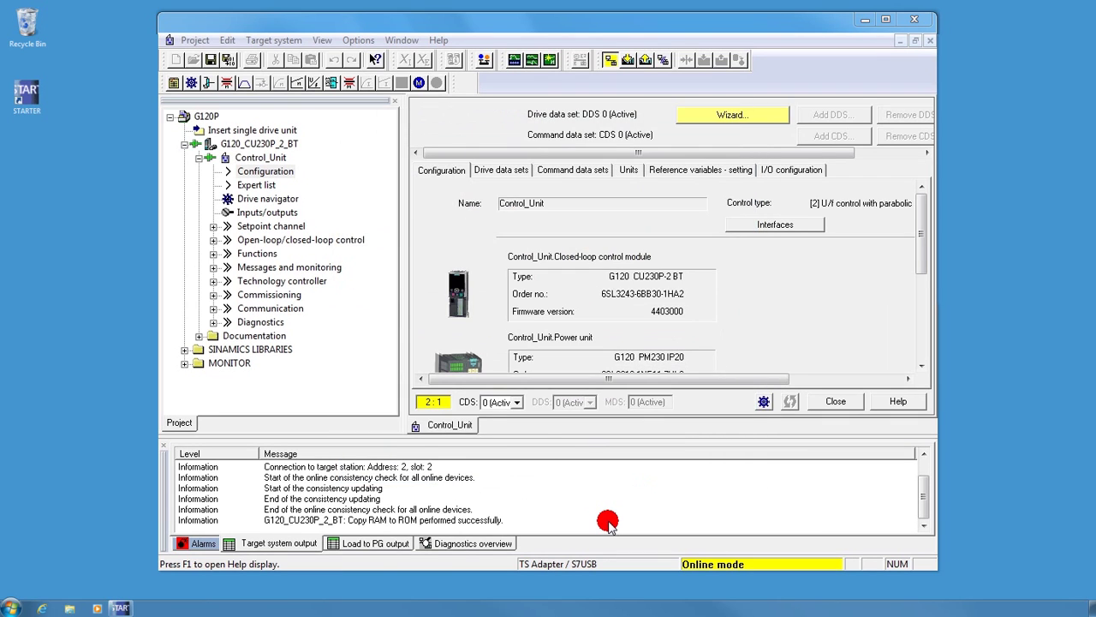
Open the Emergency operation settings under the drive's Functions.
left_click(213, 254)
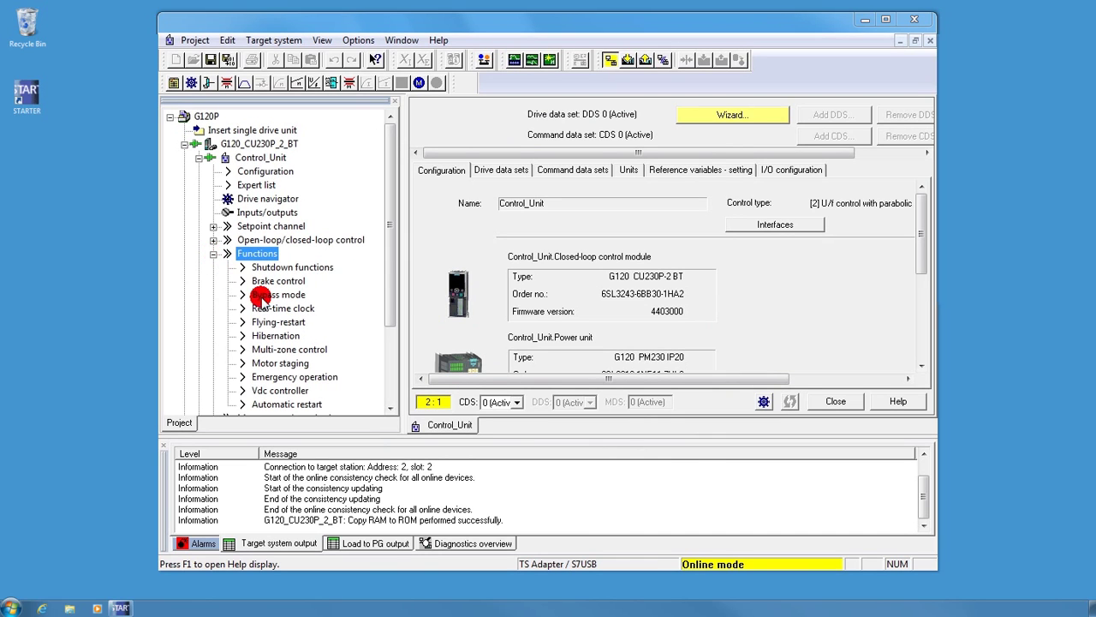
double_click(288, 373)
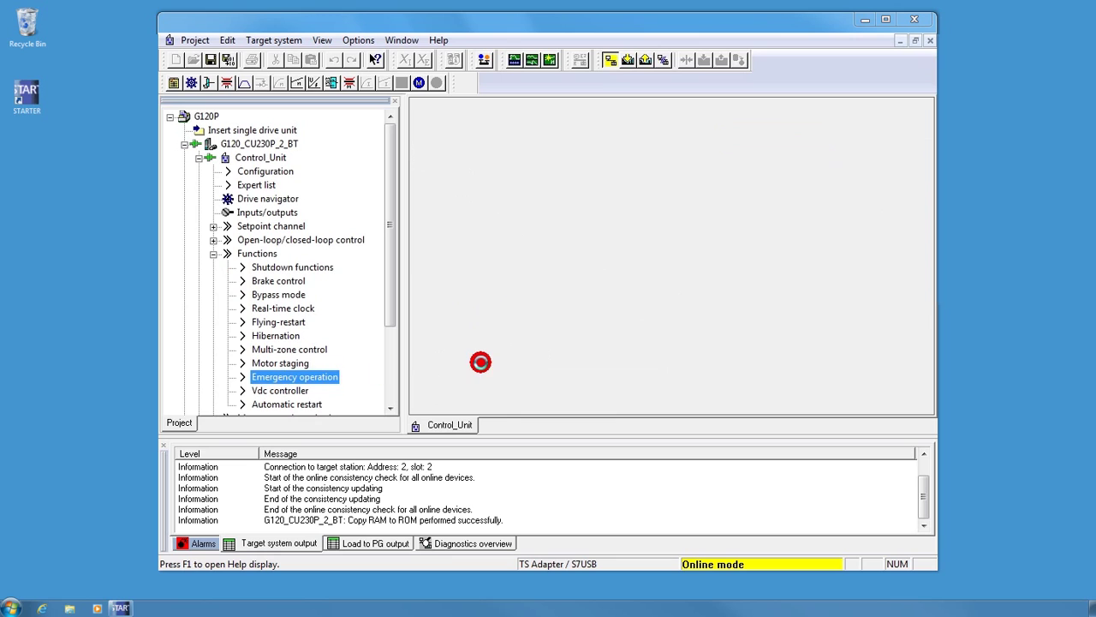
left_click(481, 361)
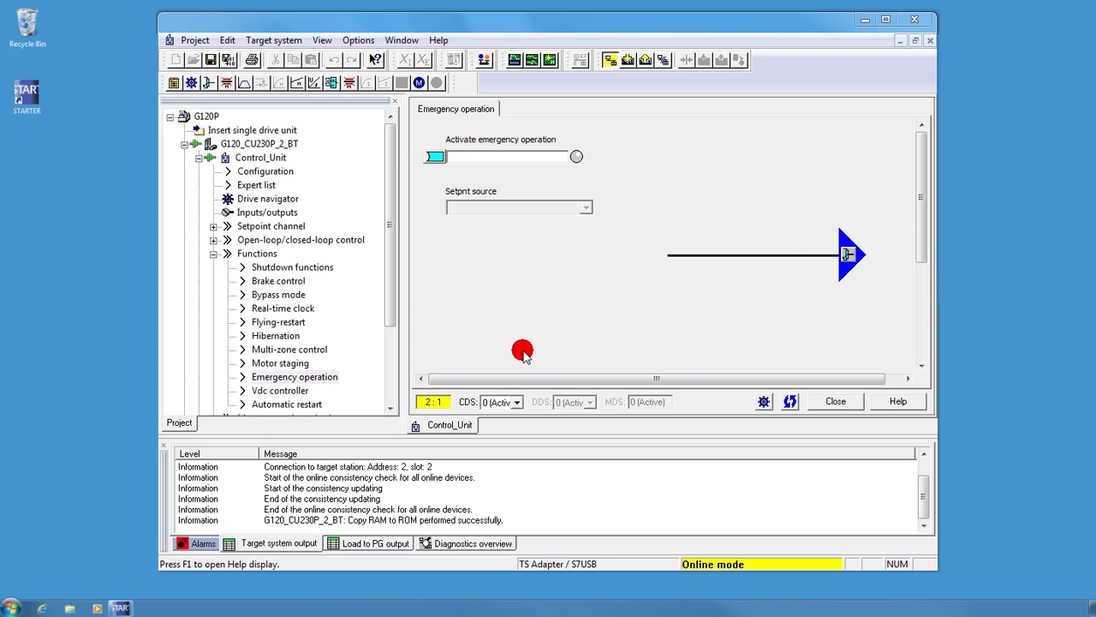
Interconnect ESM activation p3880 to r722.5 (digital input DI 5).
left_click(434, 159)
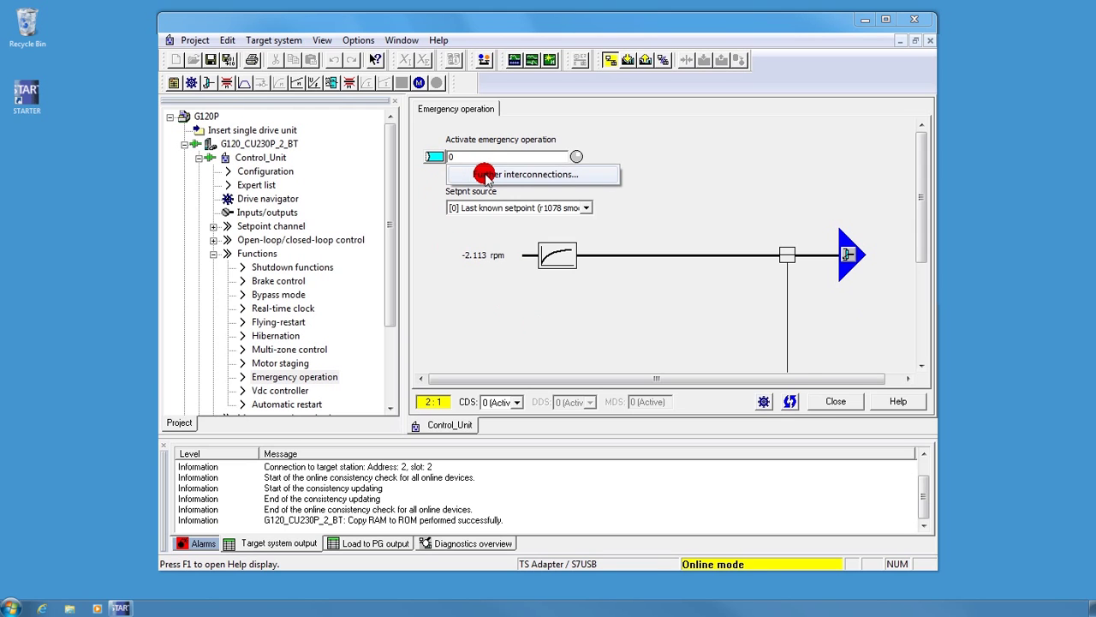
left_click(485, 176)
left_click(485, 183)
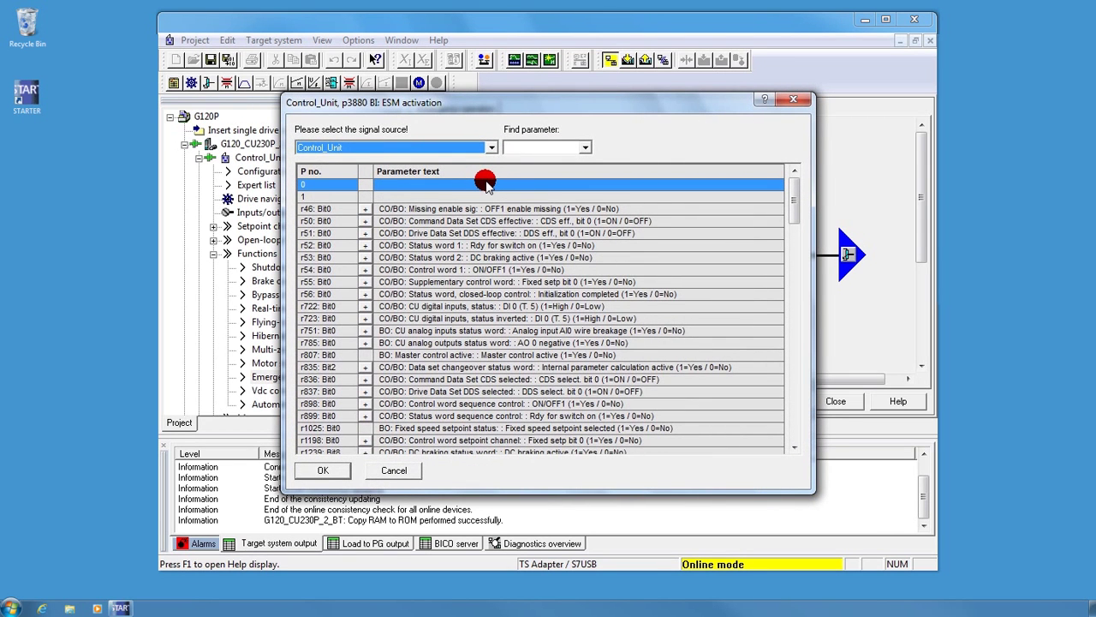
left_click(364, 306)
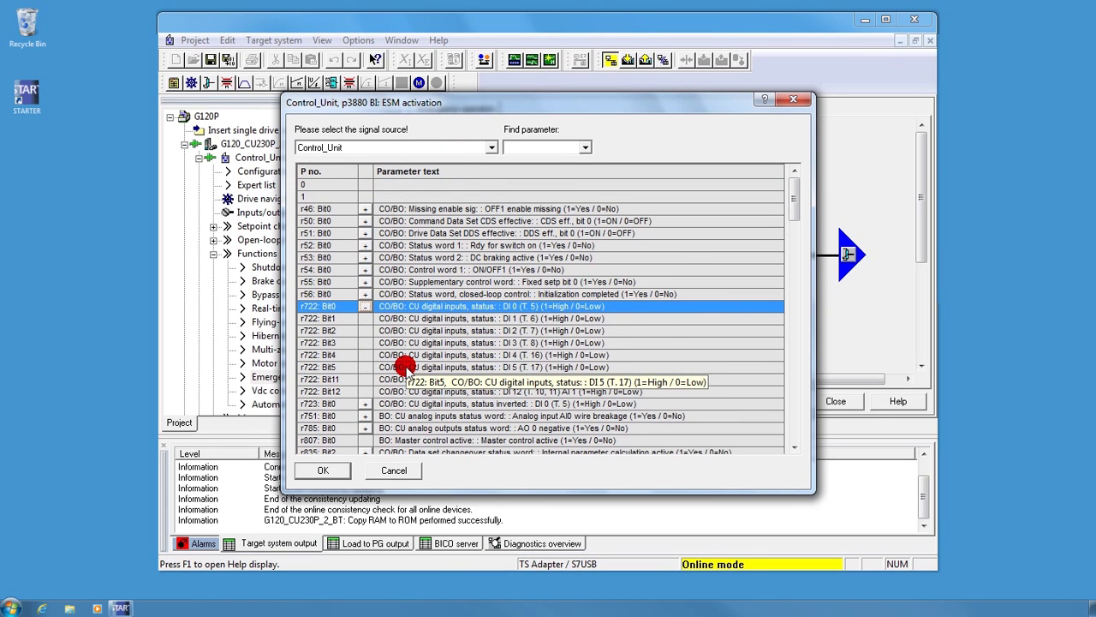
left_click(406, 367)
left_click(326, 471)
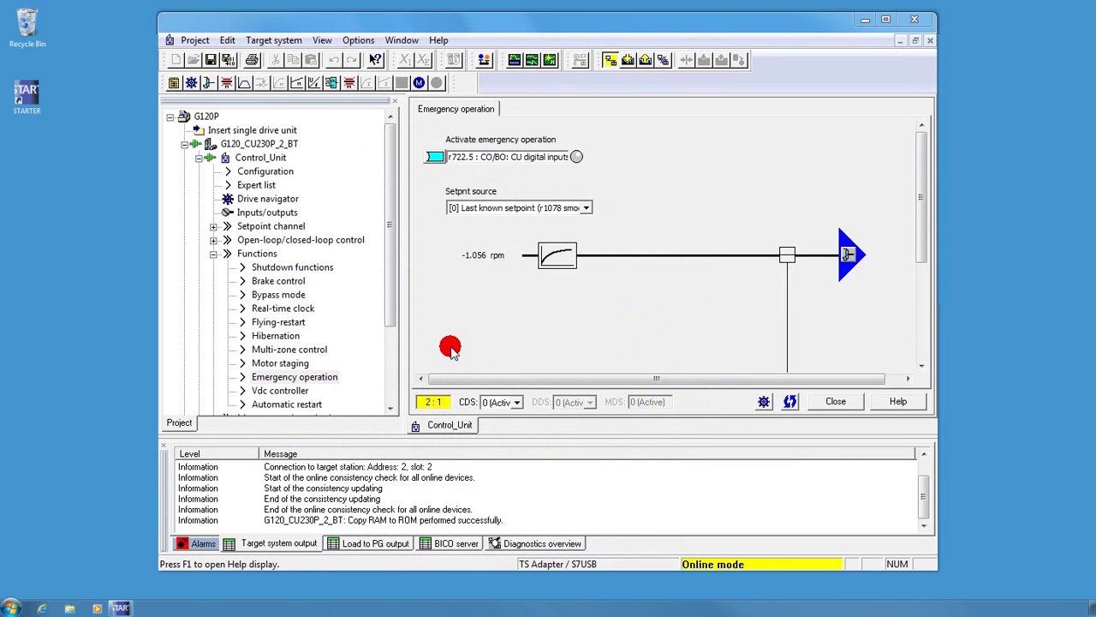
Use fixed speed setpoint 15 (p1015) as the emergency setpoint, set to 1500 rpm.
left_click(586, 207)
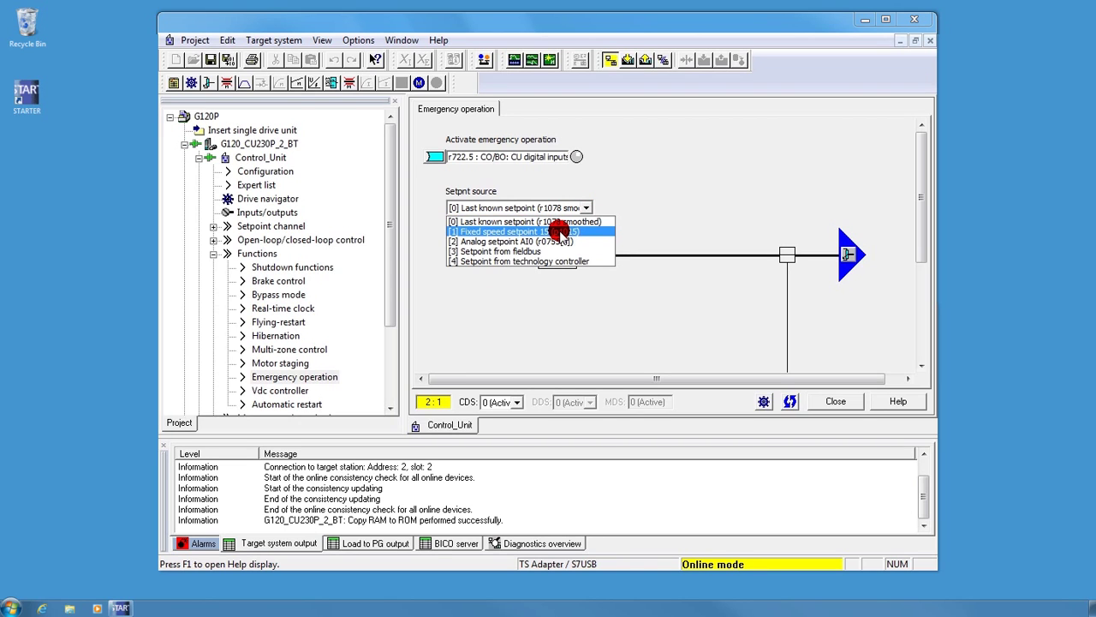
left_click(558, 232)
left_click(477, 253)
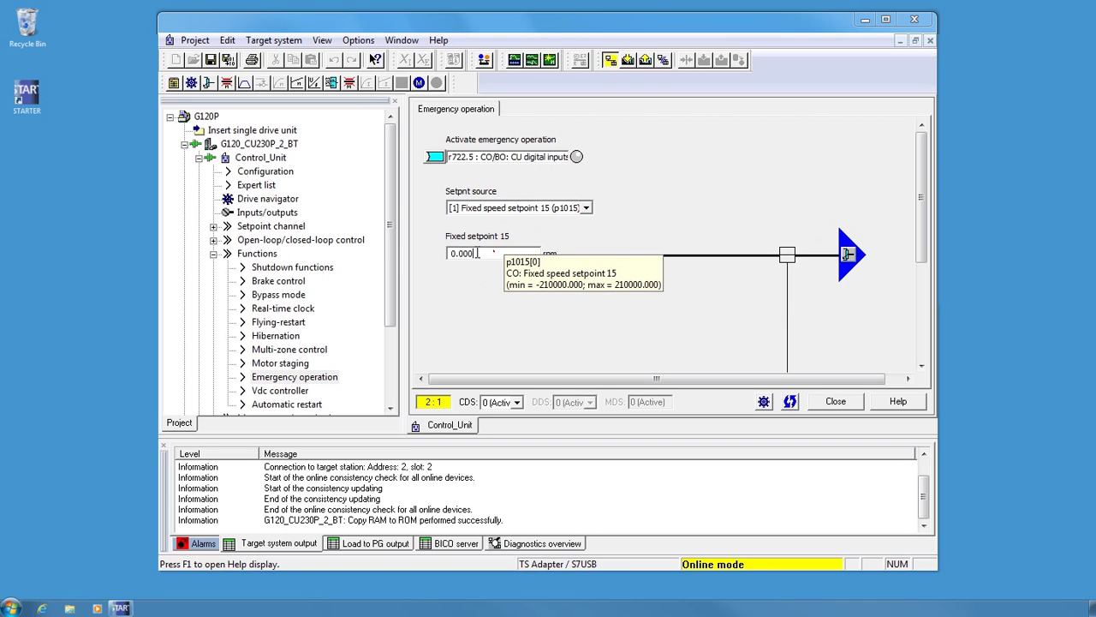
left_click_drag(477, 253, 399, 252)
type("15")
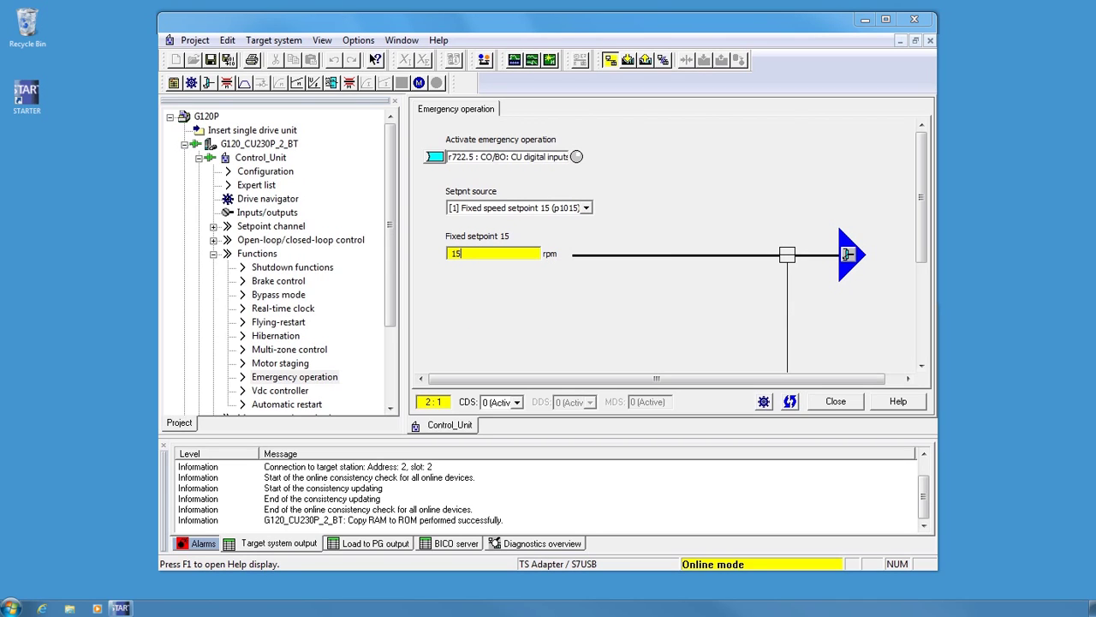
type("00")
key("Return")
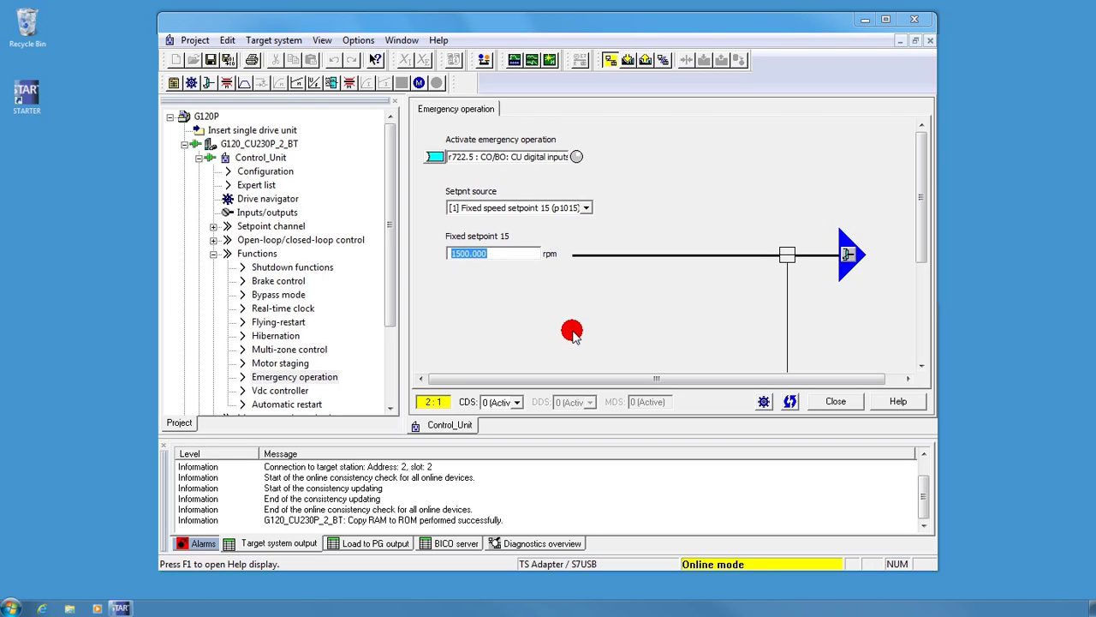
Open the Technology PID controller settings under Technology controller.
left_click(214, 254)
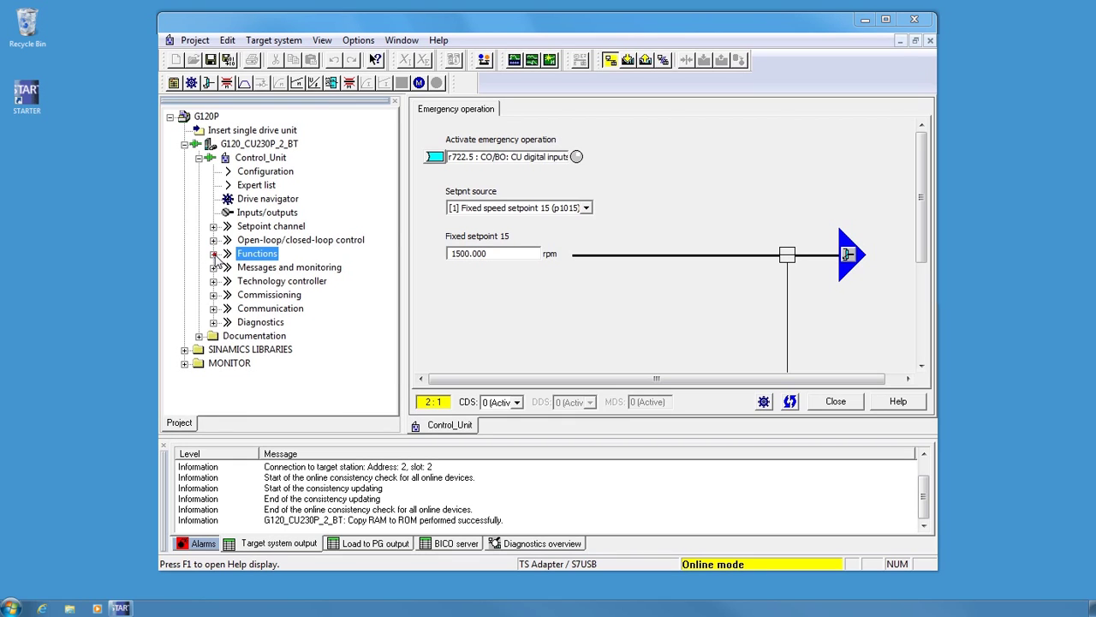
left_click(213, 280)
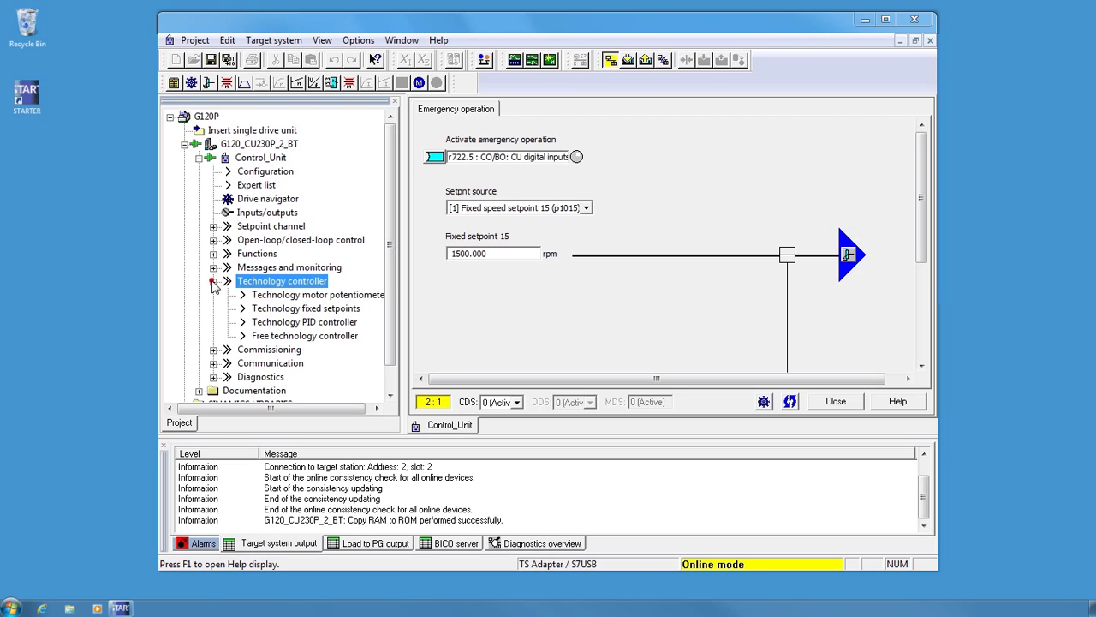
left_click(272, 324)
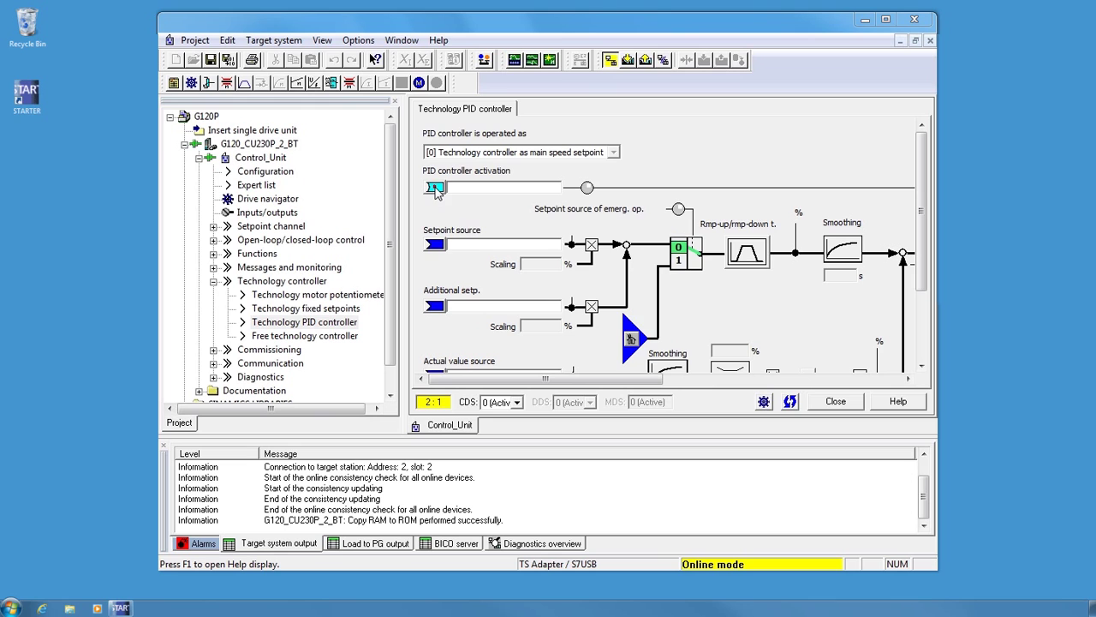
Set PID controller activation p2200 to the fixed value 1.
left_click(435, 190)
left_click(477, 206)
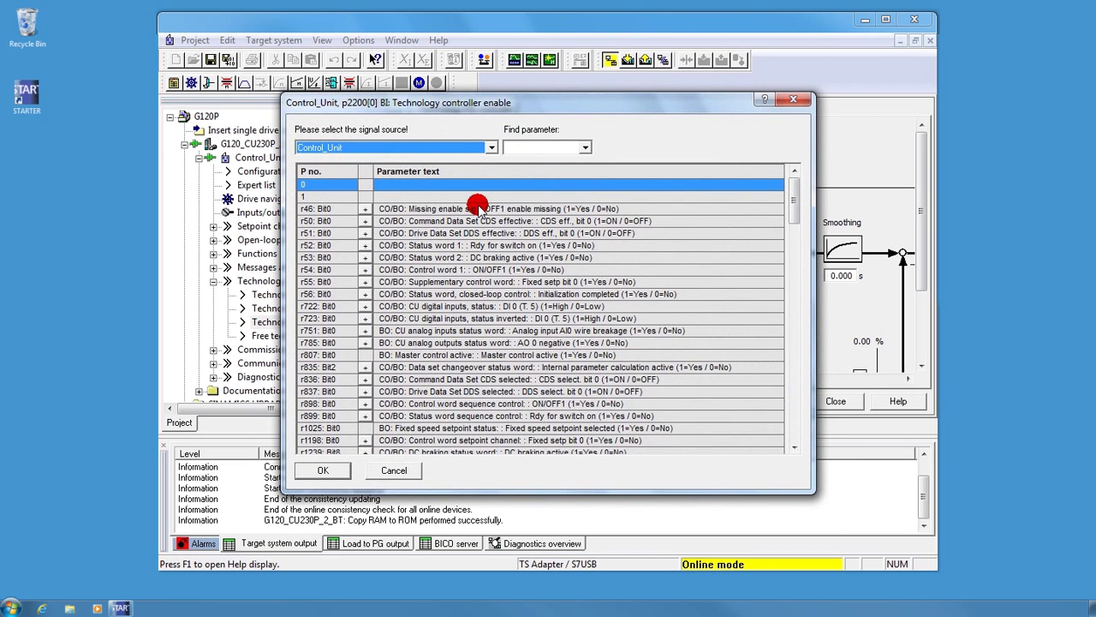
left_click(352, 197)
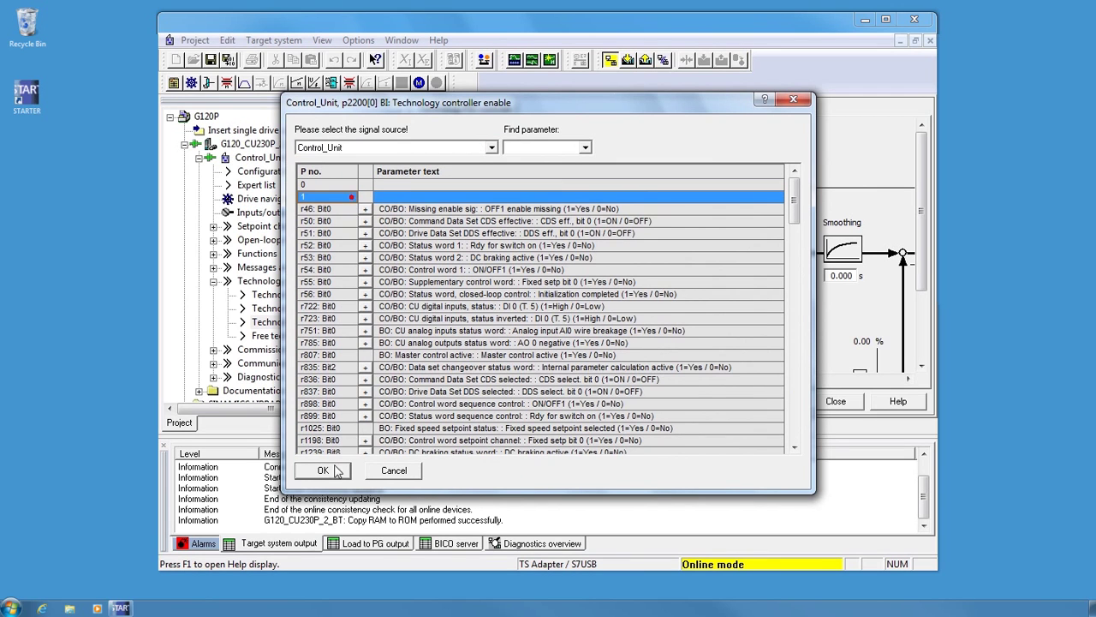
left_click(351, 199)
left_click(330, 470)
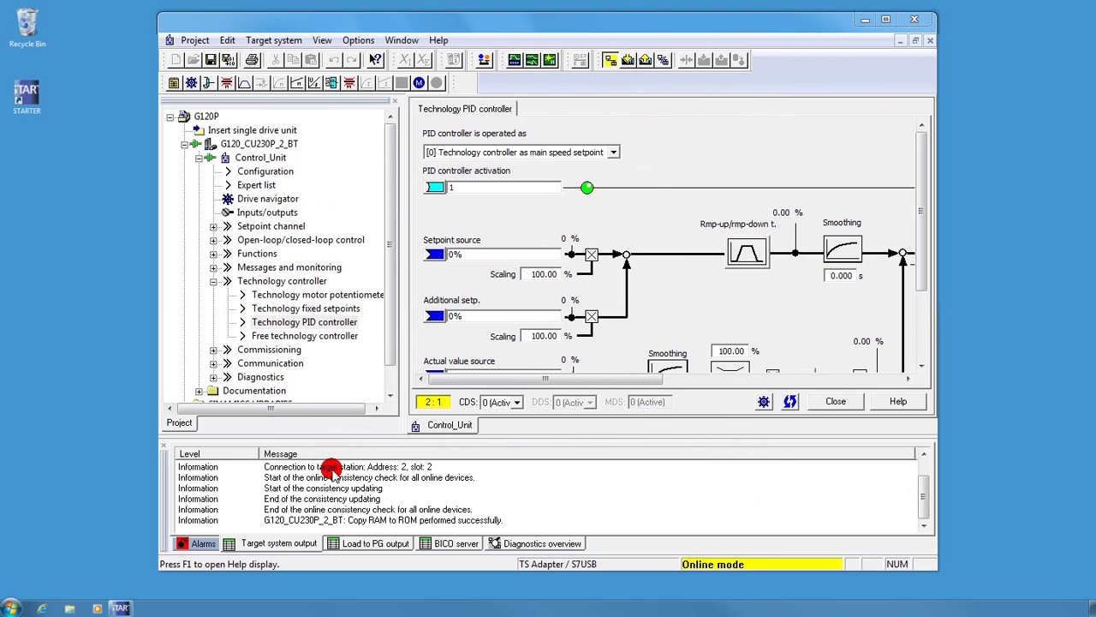
Connect the PID setpoint source to technology controller fixed value 1 (p2201), showing 10.00 %.
left_click(437, 257)
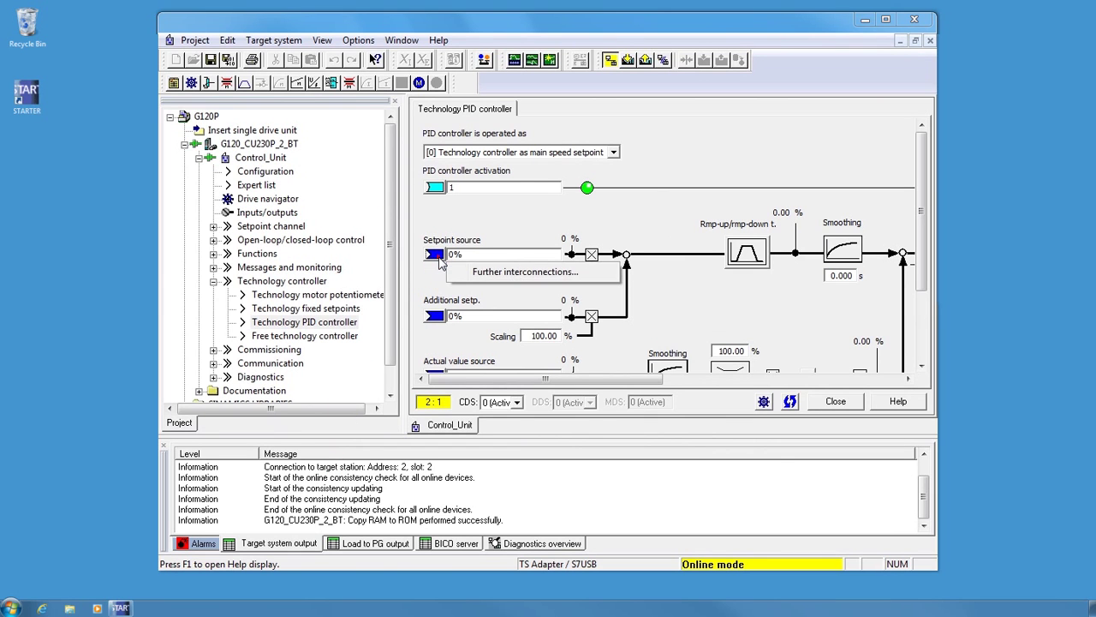
left_click(478, 272)
left_click_drag(793, 195, 798, 336)
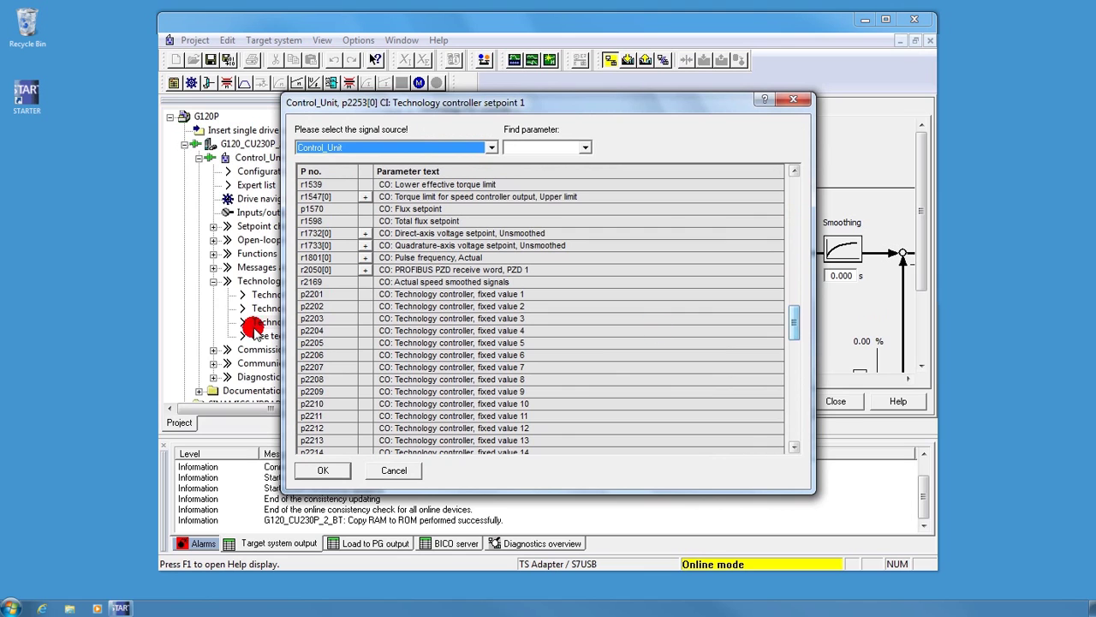
left_click(328, 295)
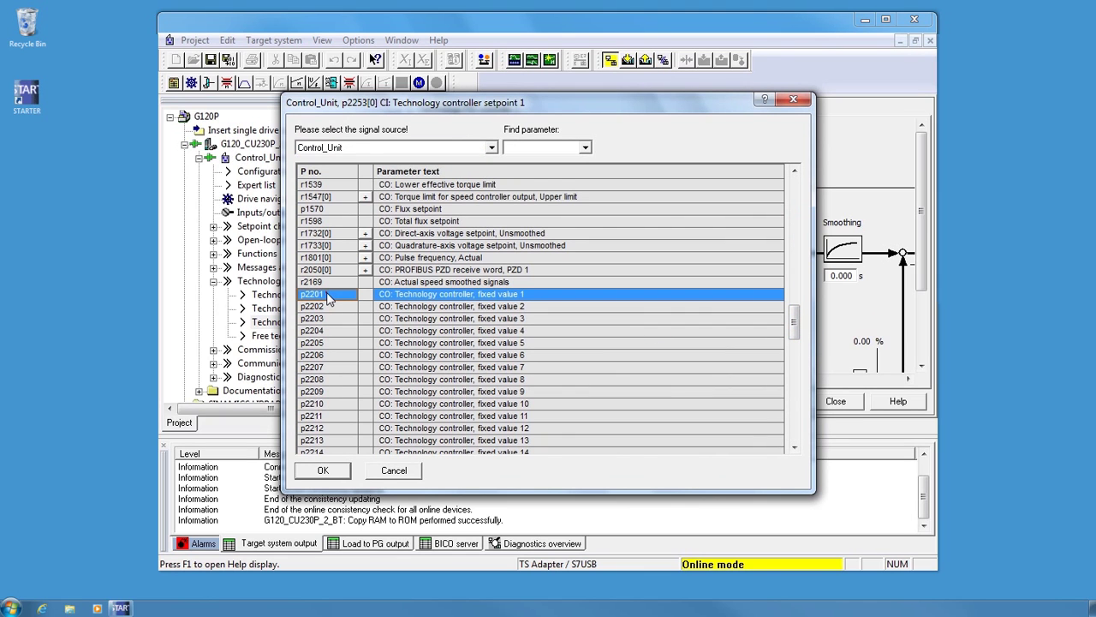
left_click(323, 470)
left_click(681, 334)
left_click_drag(925, 215, 925, 230)
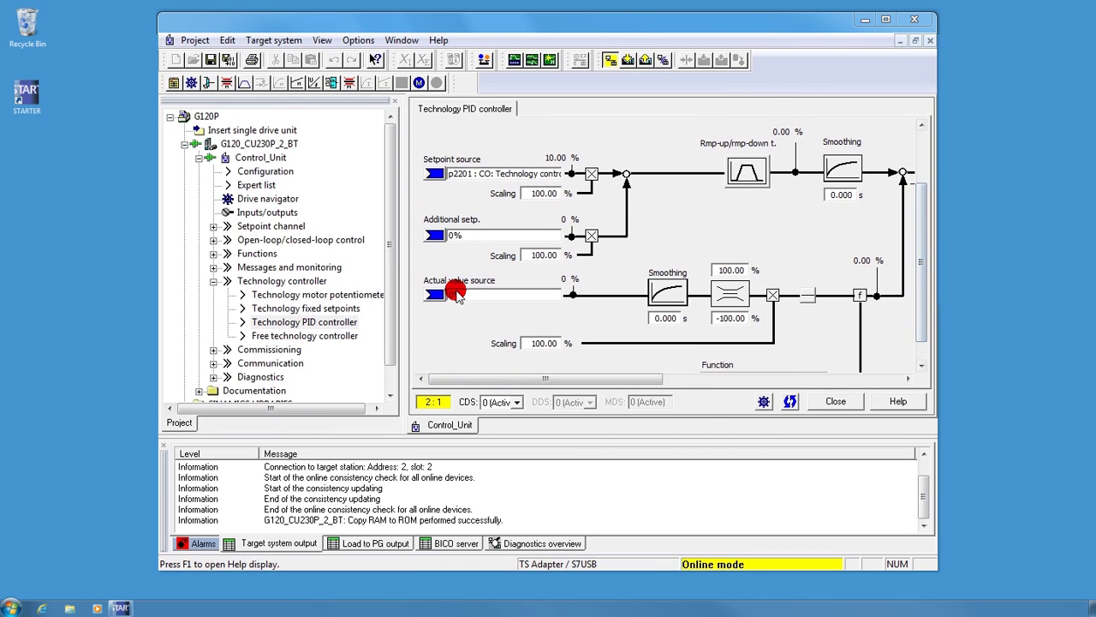
Wire the PID actual value source (p2264) to r755[1], analog input AI1 in percent.
left_click(434, 296)
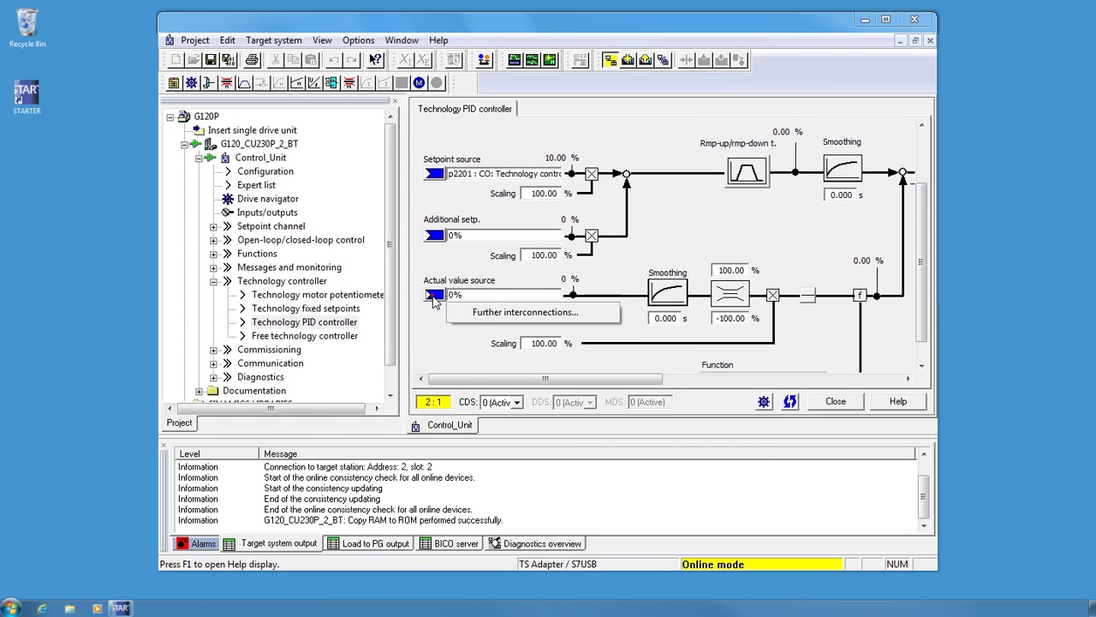
left_click(484, 310)
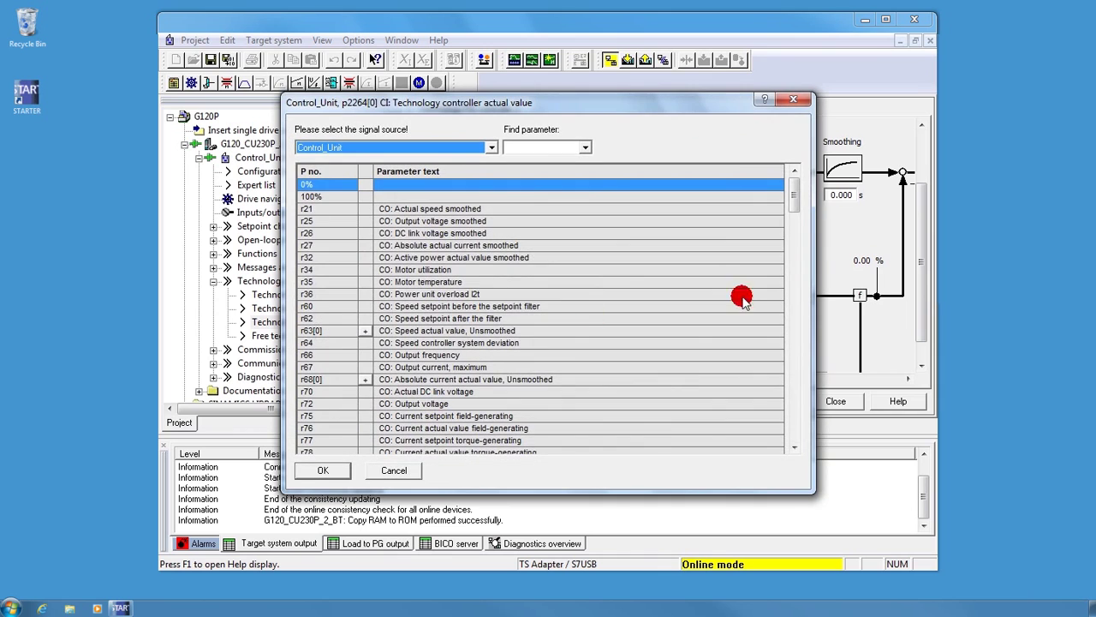
left_click_drag(791, 196, 791, 220)
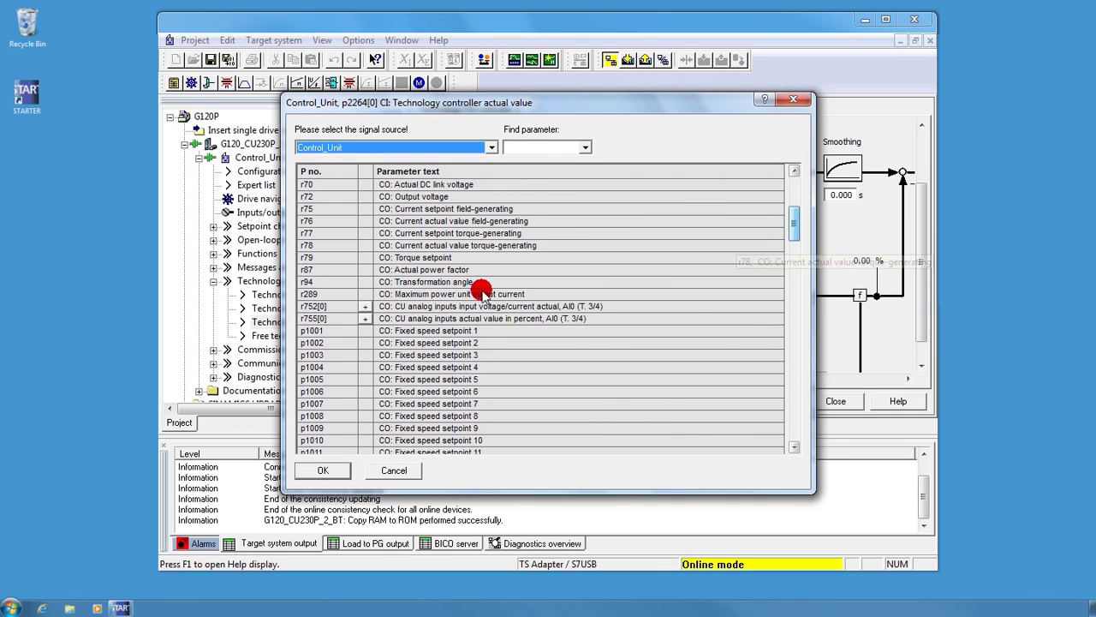
left_click(365, 318)
left_click(390, 337)
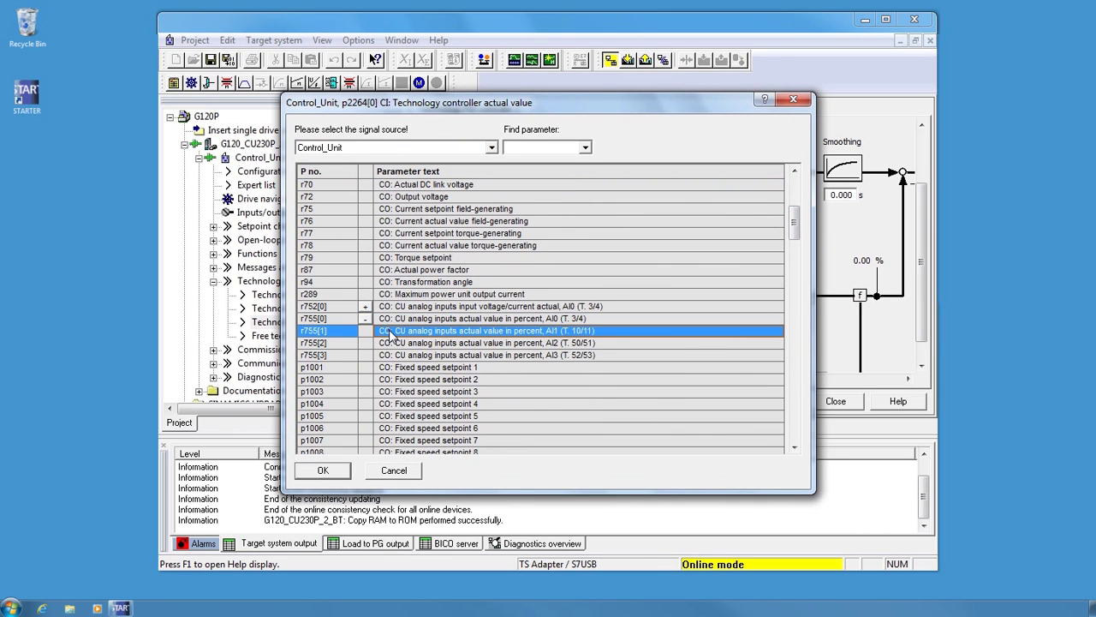
key("Return")
left_click(531, 377)
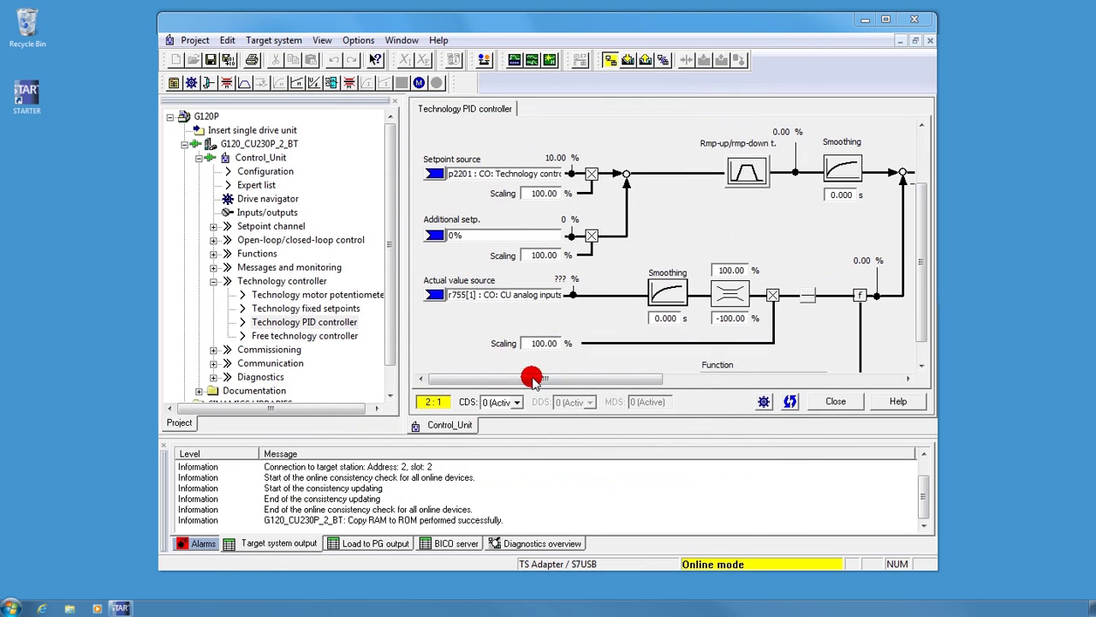
Set the PID ramp-up and ramp-down times to 30 s each.
left_click(747, 174)
left_click(476, 251)
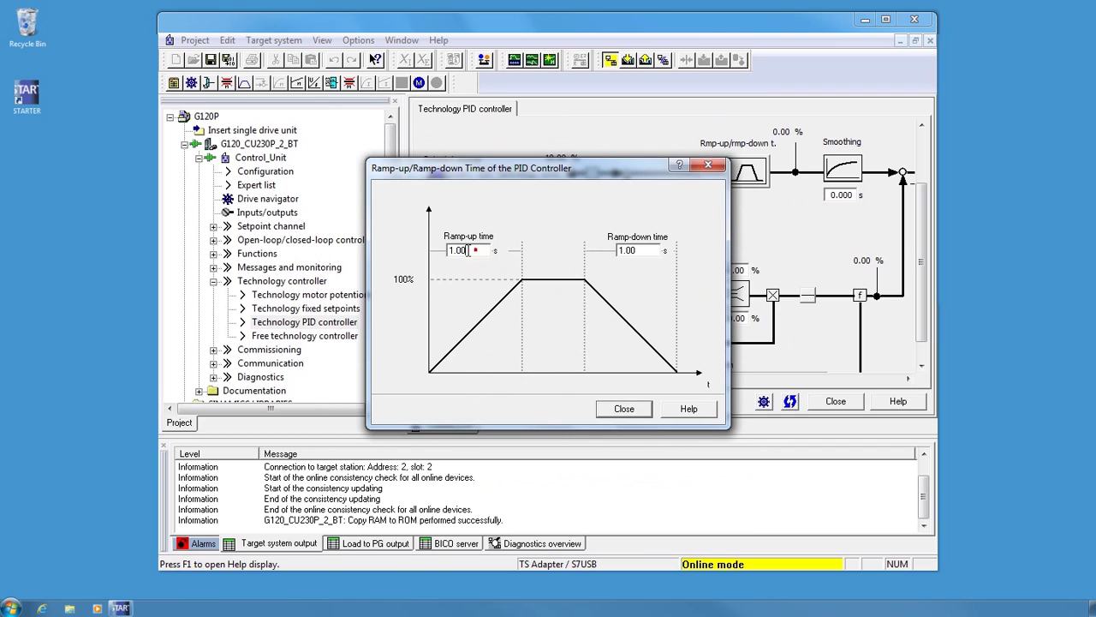
double_click(469, 250)
type("30")
left_click(565, 266)
key("Tab")
type("30")
left_click(562, 260)
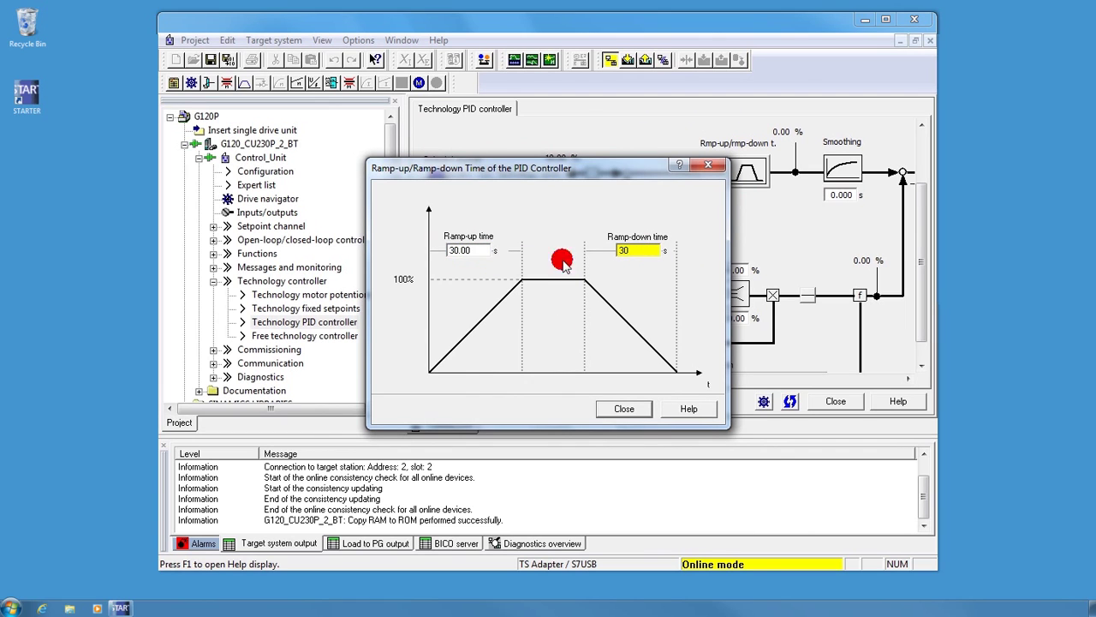
left_click(642, 412)
Enter 10 s as the PID actual-value smoothing time (p2265).
left_click(668, 320)
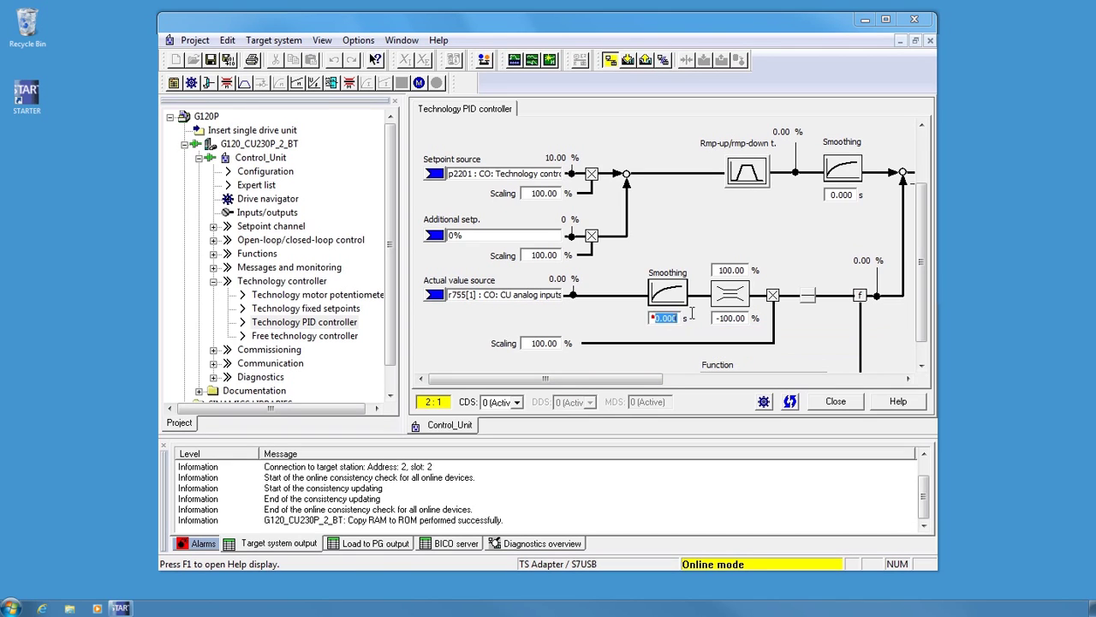
double_click(672, 318)
type("10")
left_click(777, 264)
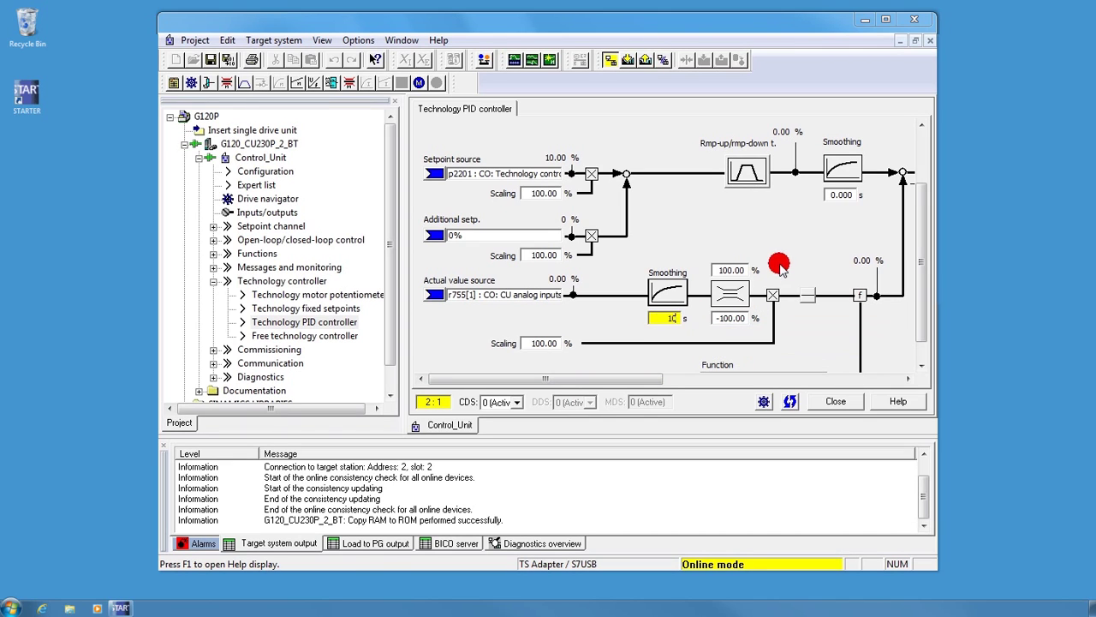
left_click(800, 267)
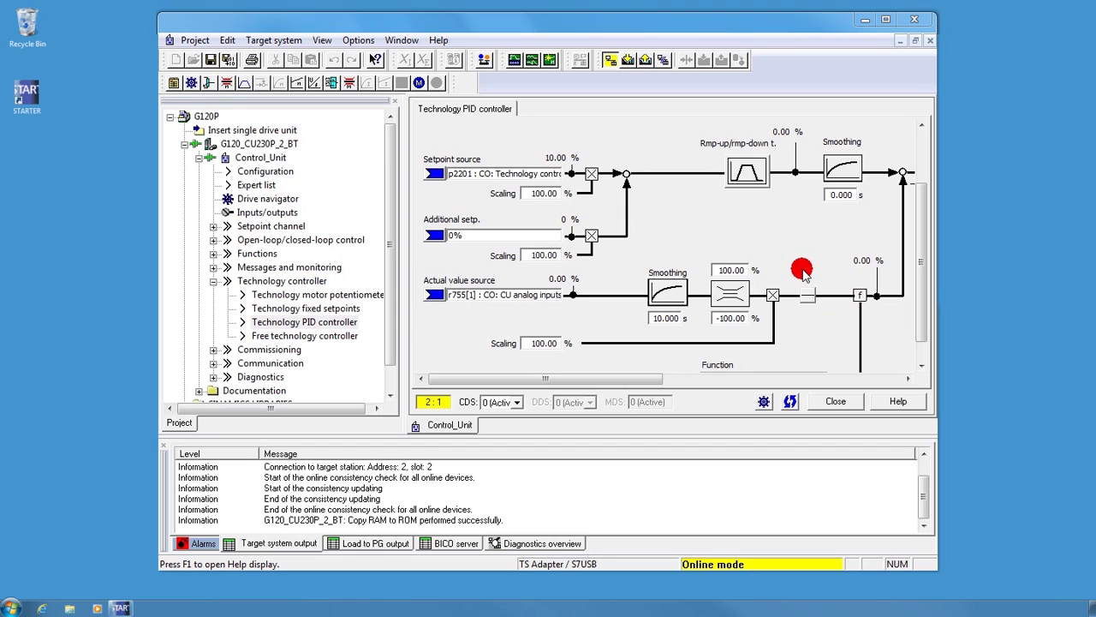
left_click_drag(660, 379, 848, 363)
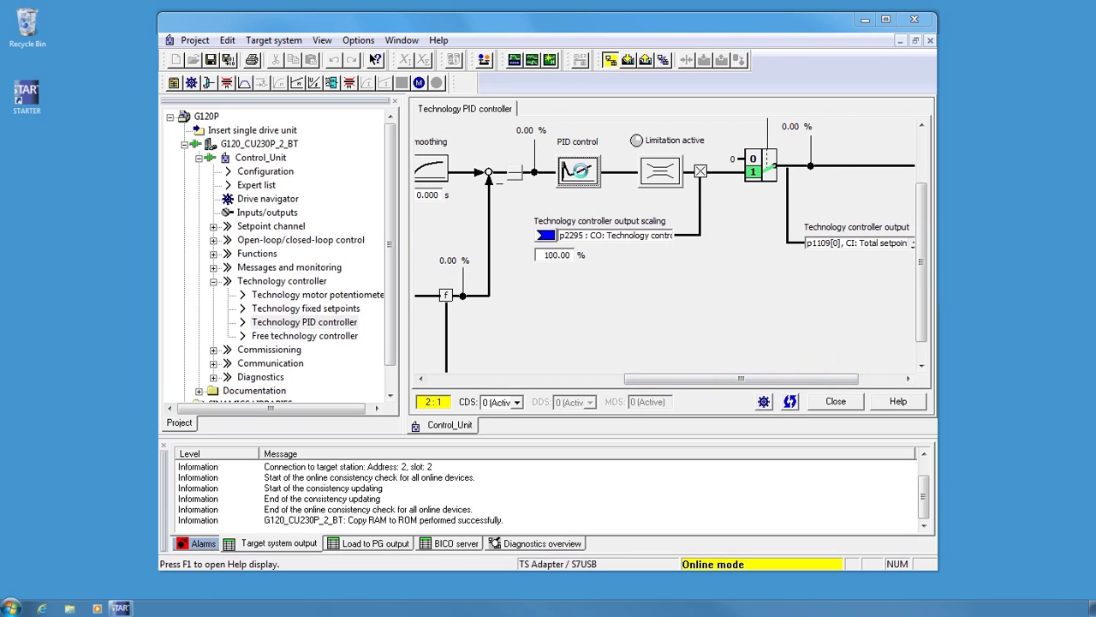
After viewing the PID control block, enter 30 s as the Limitation ramp-up/ramp-down time.
left_click(581, 172)
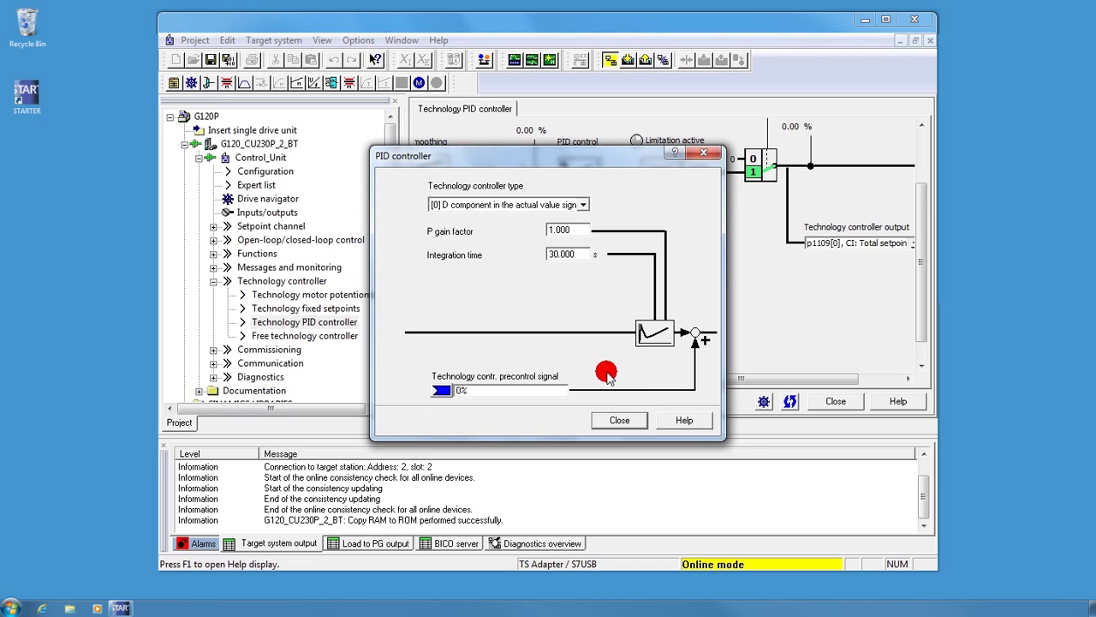
left_click(610, 420)
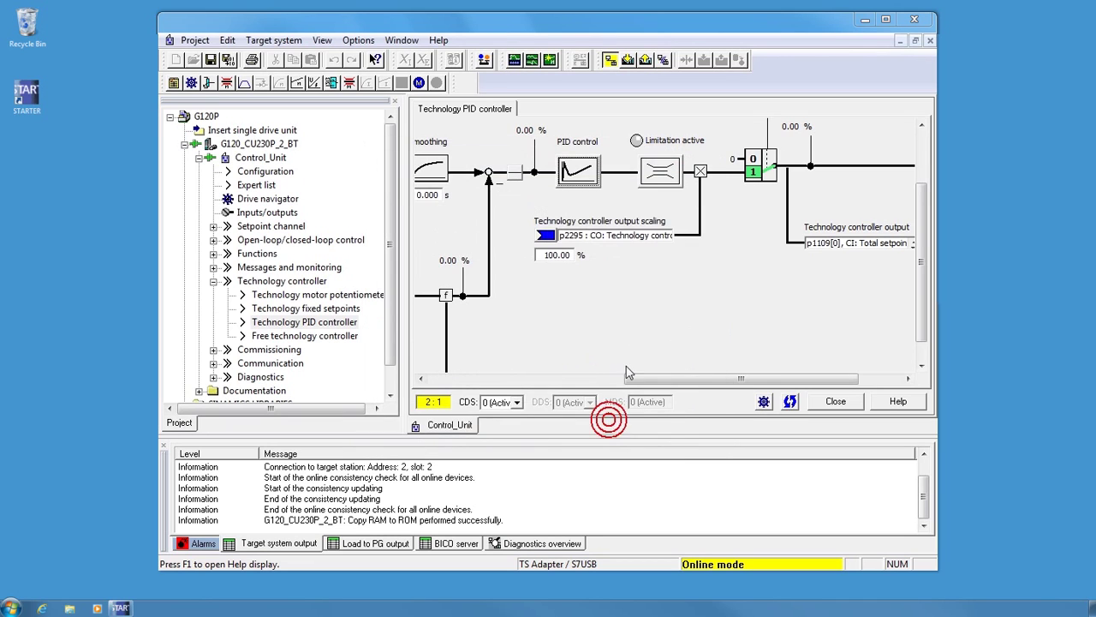
left_click(643, 332)
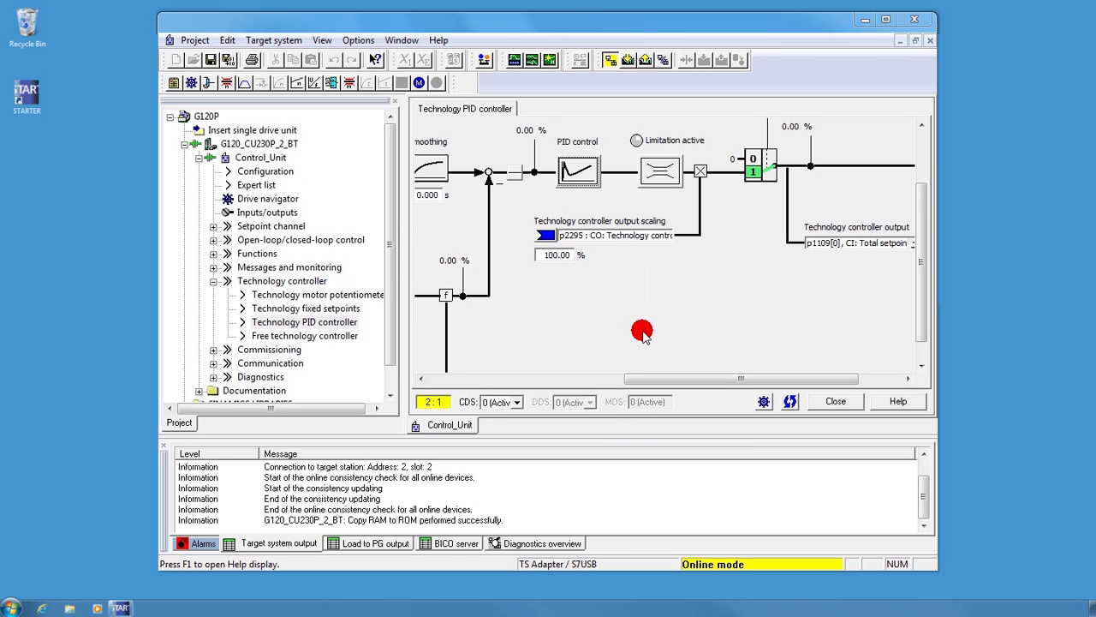
left_click(656, 176)
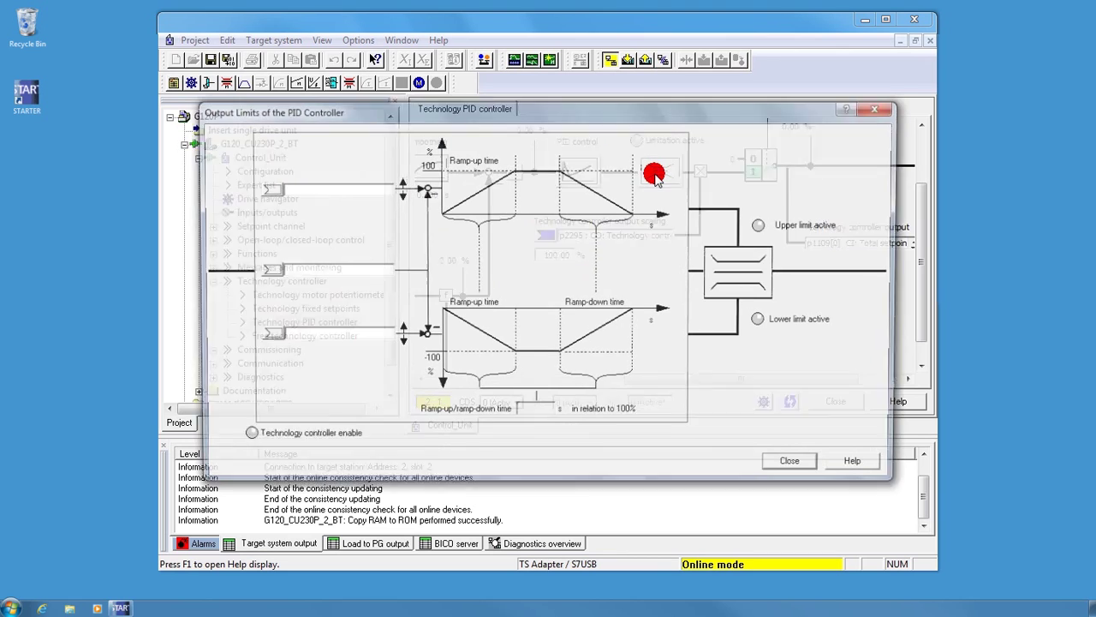
double_click(527, 411)
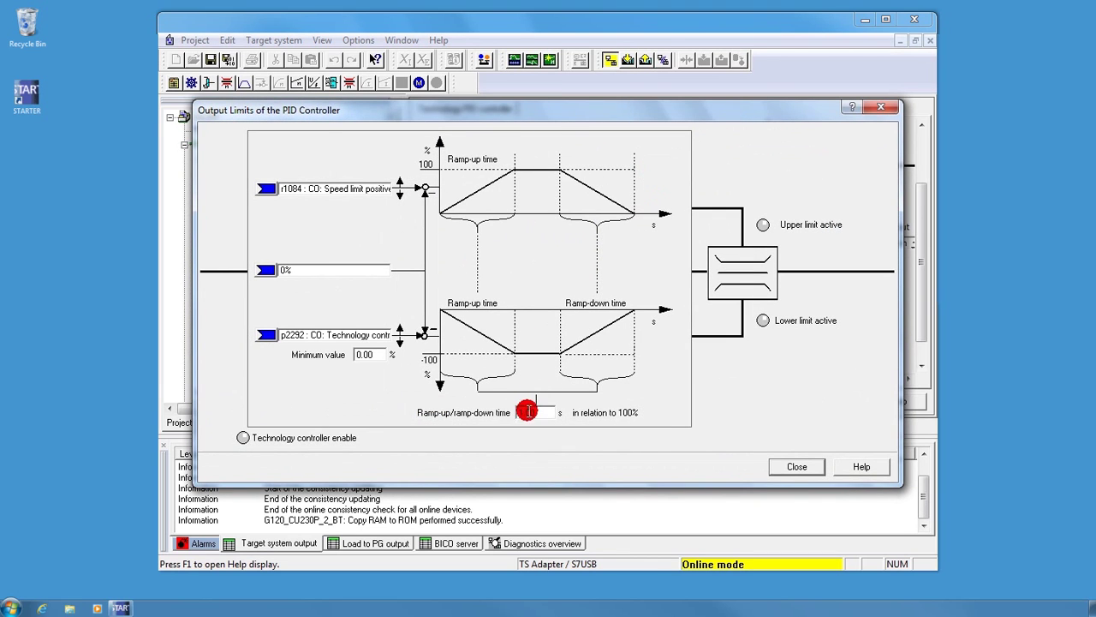
type("30")
left_click(783, 470)
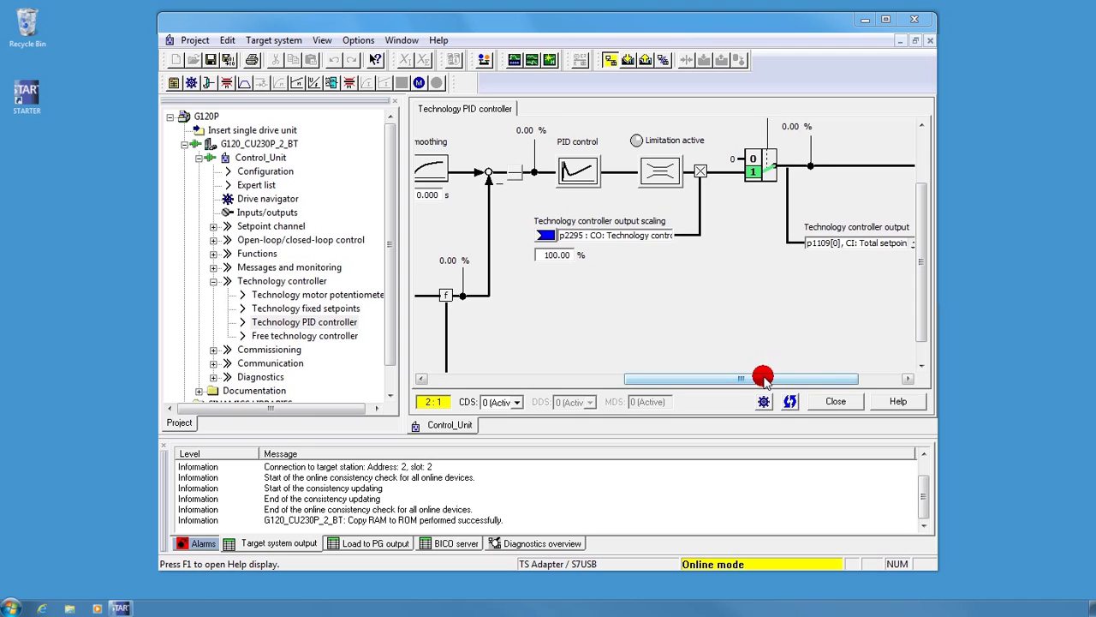
Scroll the PID diagram to the top-left, check the Additional setpoint connector, and collapse Technology controller.
left_click_drag(762, 377, 536, 383)
left_click_drag(925, 307, 923, 277)
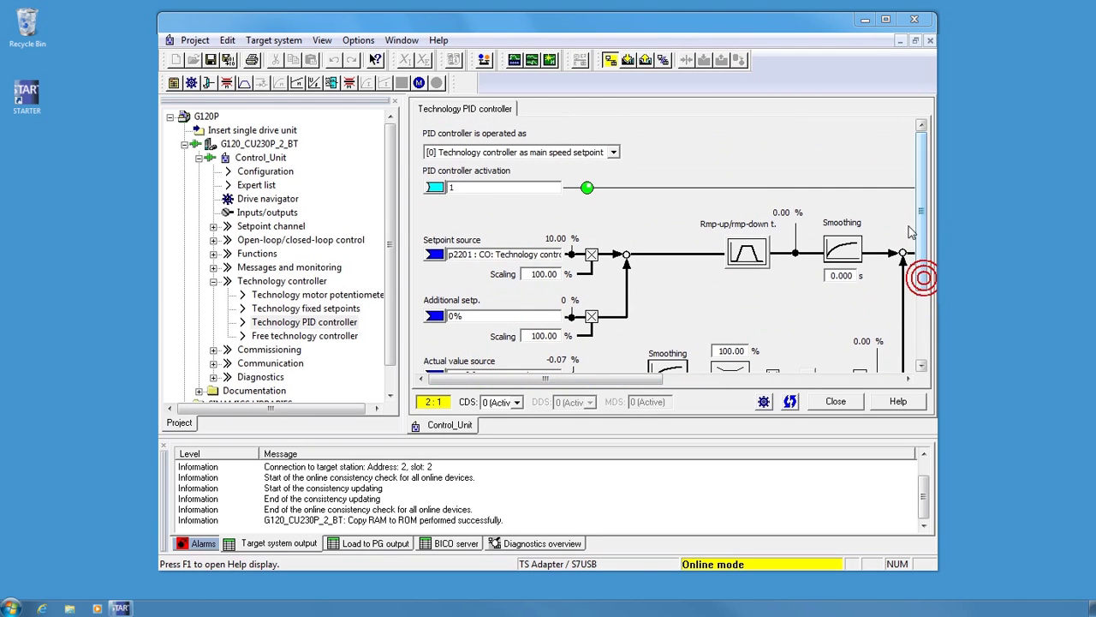
left_click(441, 329)
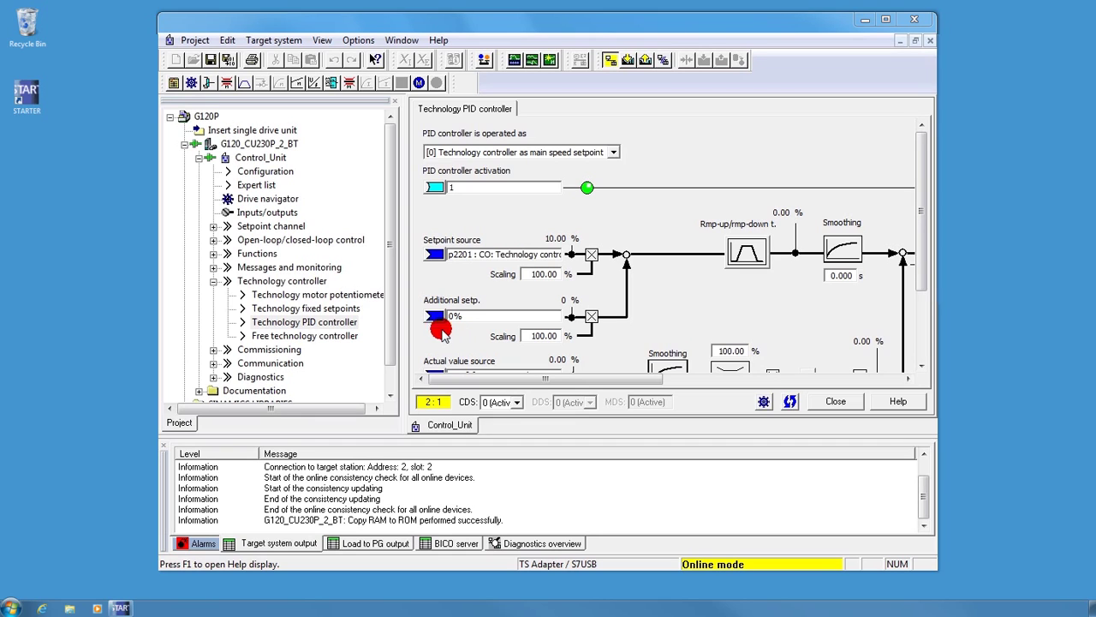
left_click(213, 281)
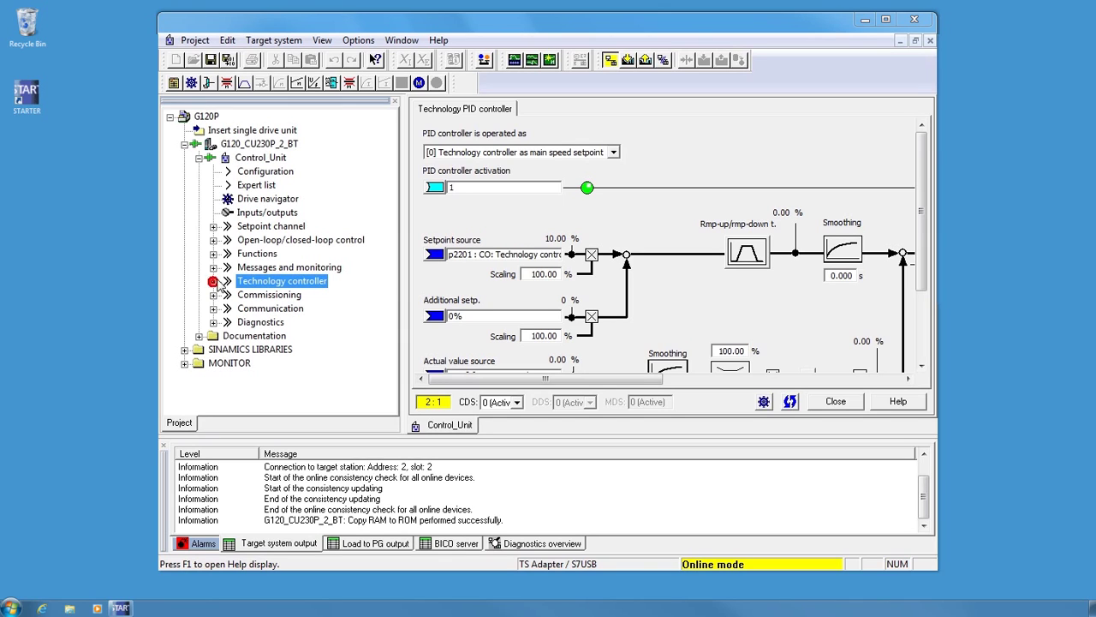
From Drive navigator Commissioning, copy RAM to ROM and load the drive data into the project.
double_click(255, 199)
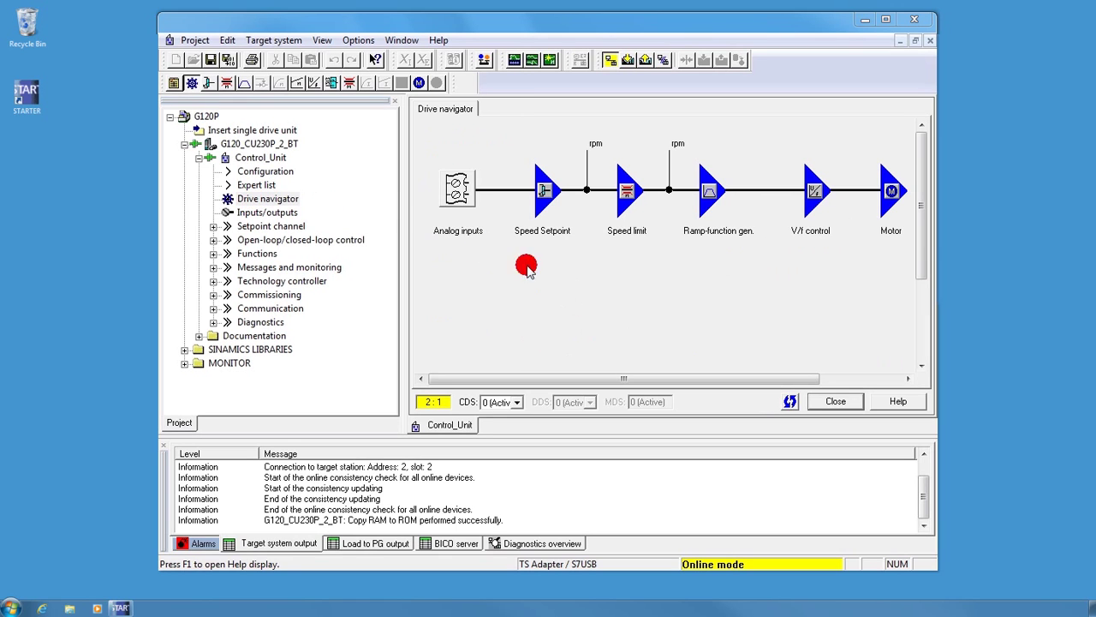
left_click(923, 287)
left_click_drag(923, 287, 923, 290)
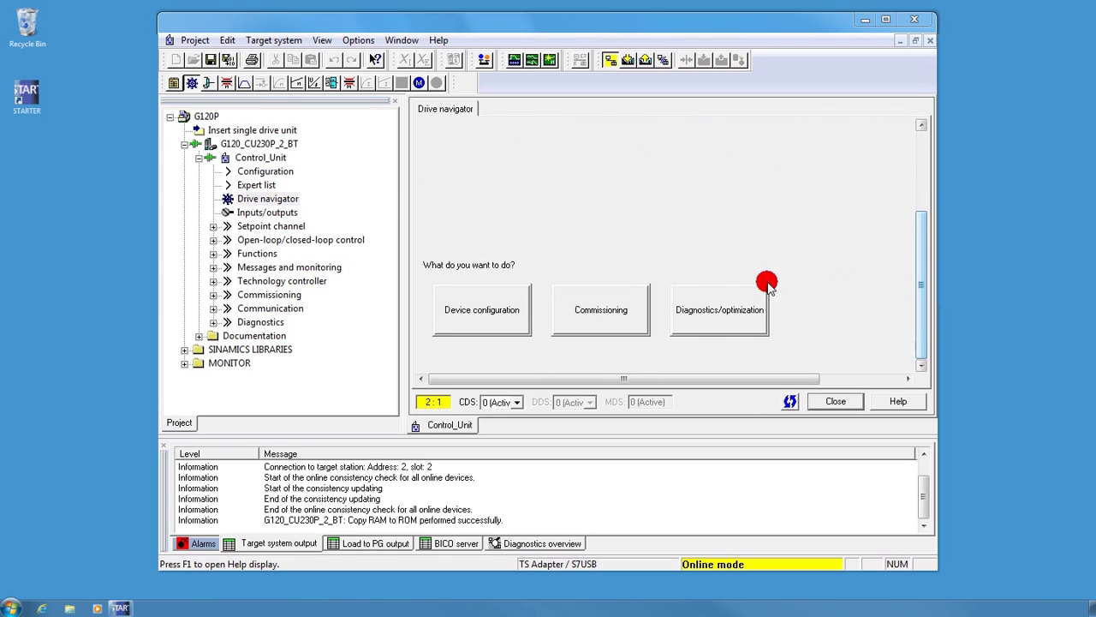
left_click(594, 308)
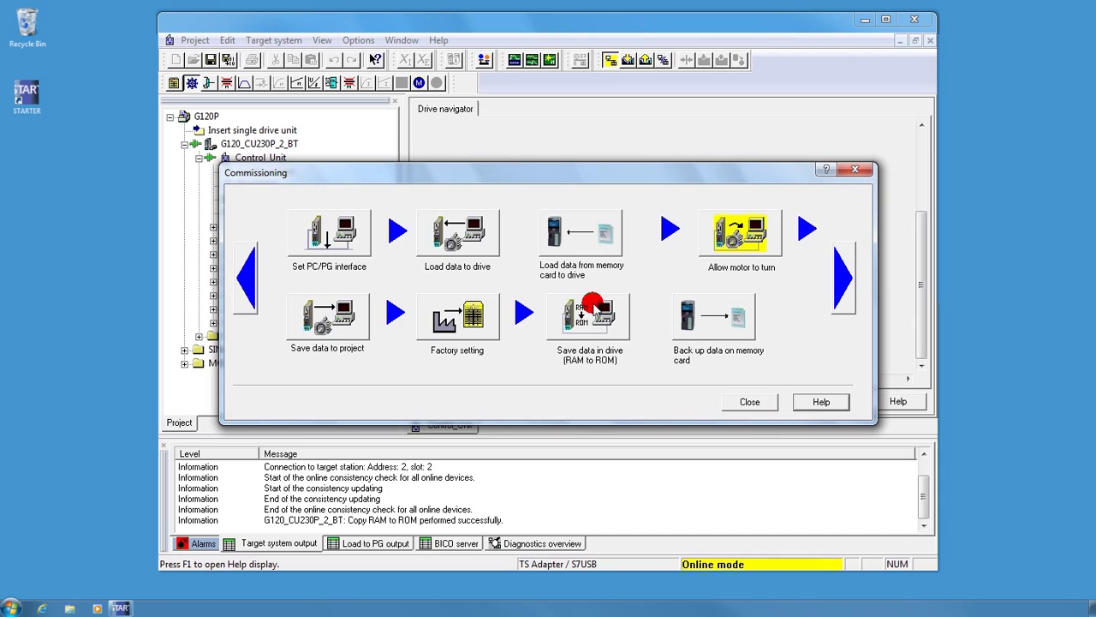
left_click(594, 309)
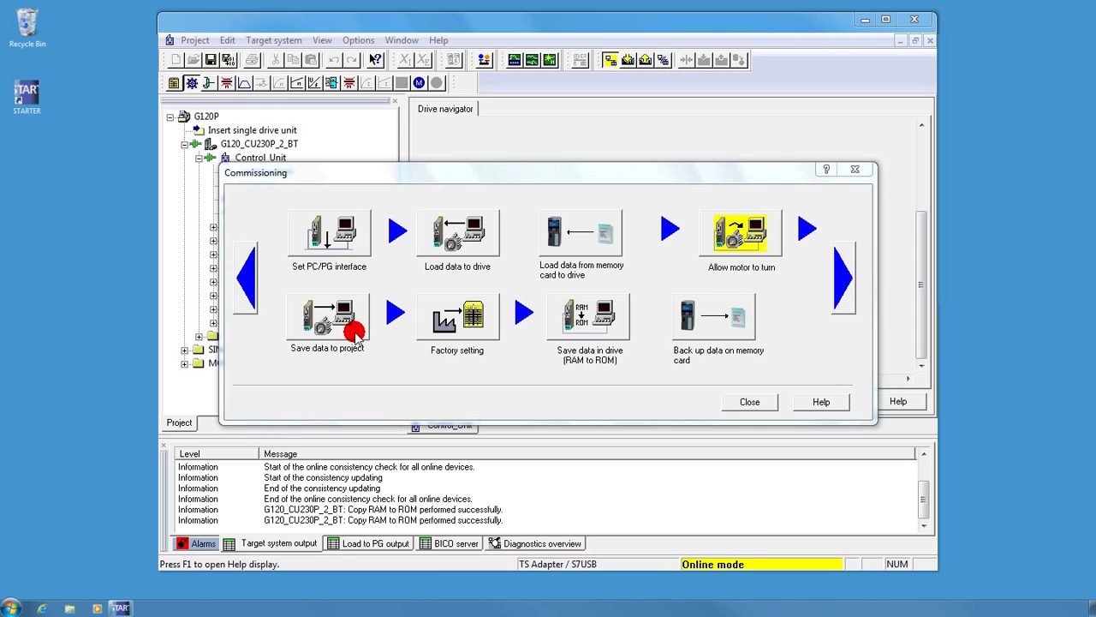
left_click(356, 336)
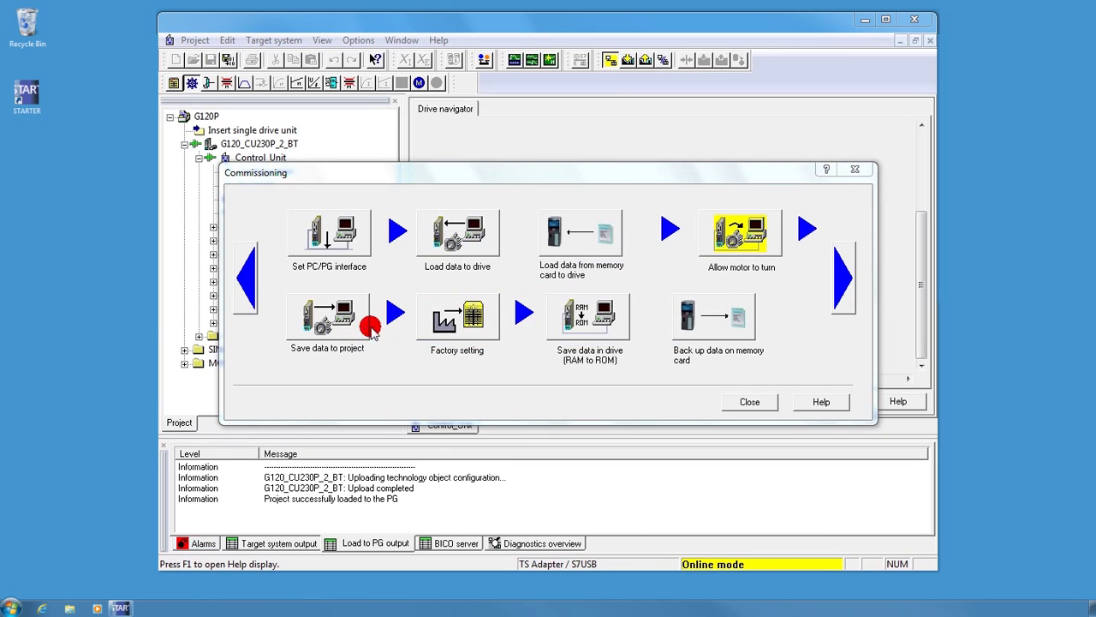
left_click(737, 402)
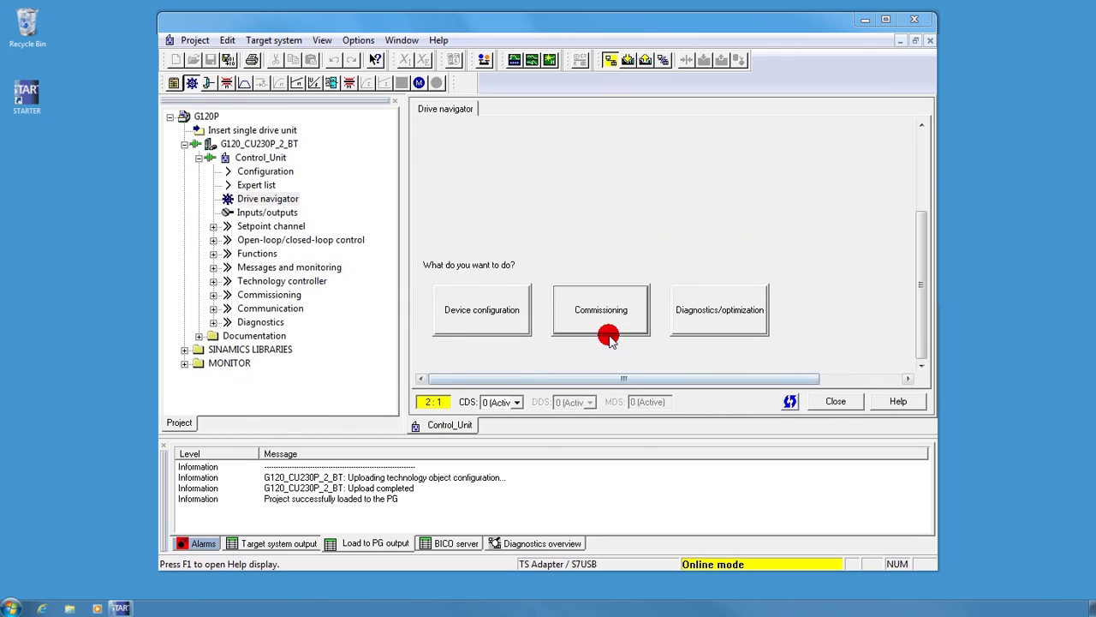
Disconnect from the drive, then reconnect online to G120_CU230P_2_BT.
left_click(663, 62)
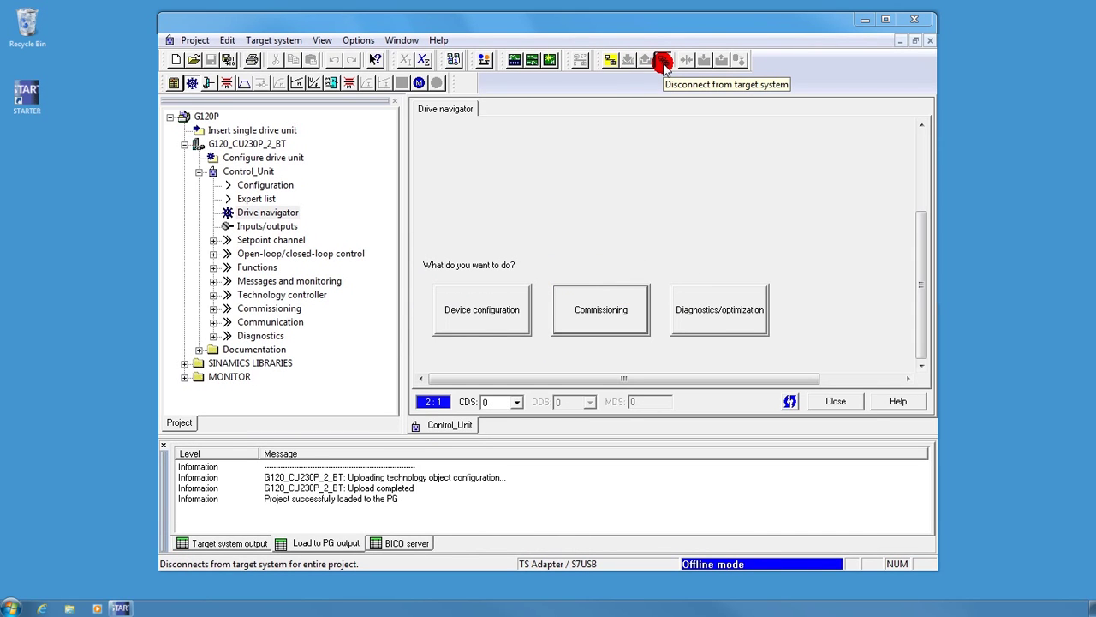
left_click(609, 63)
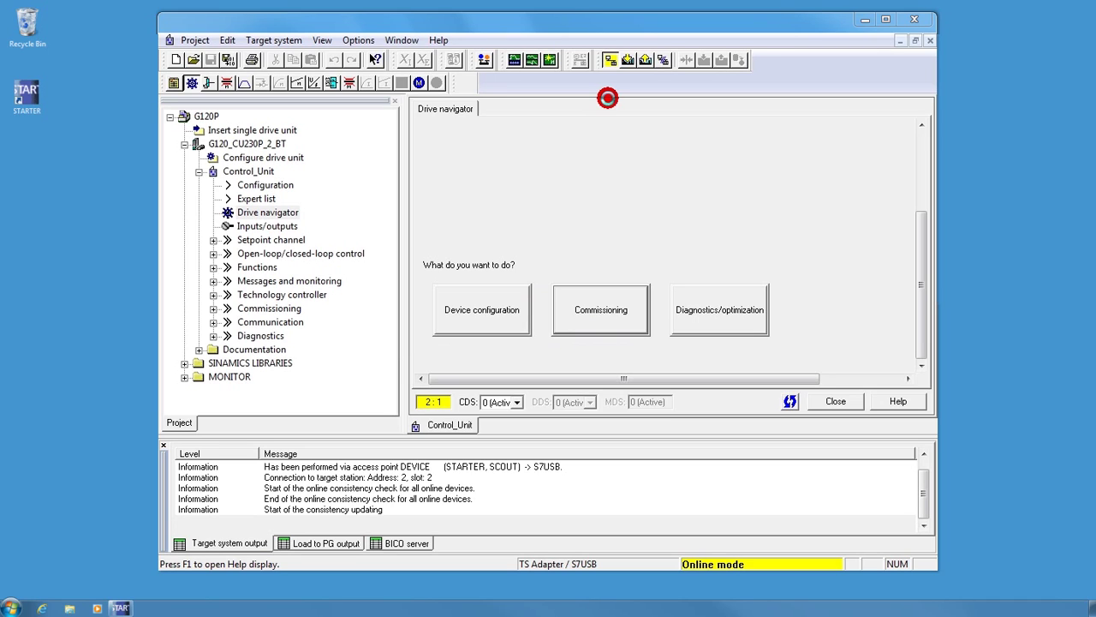
Restore factory settings with Save factory settings to ROM checked, then close Commissioning.
left_click(605, 299)
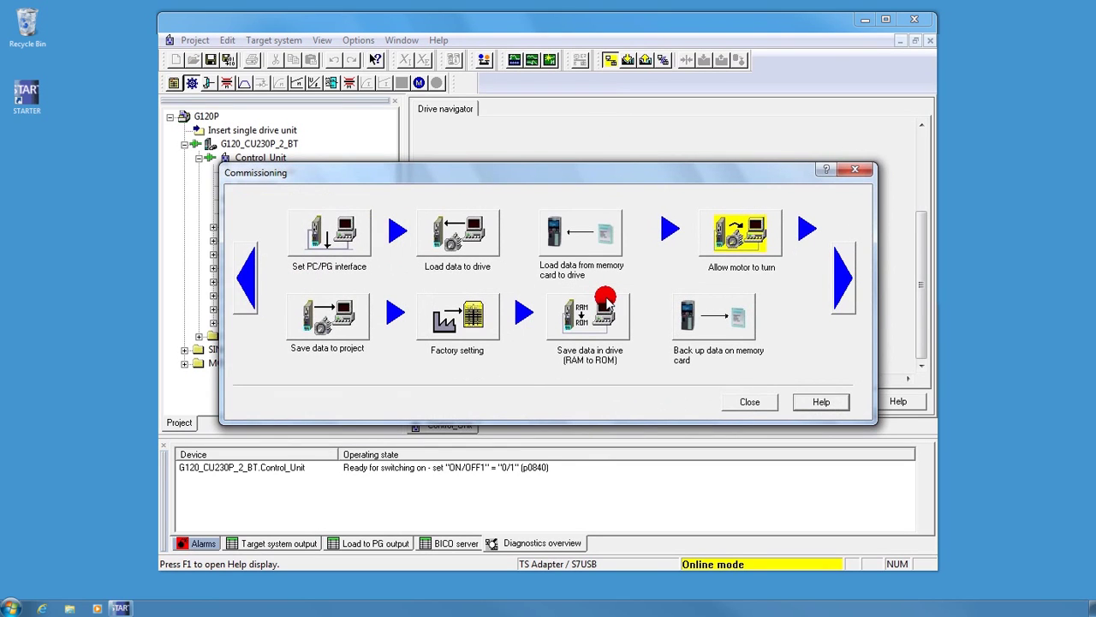
left_click(452, 333)
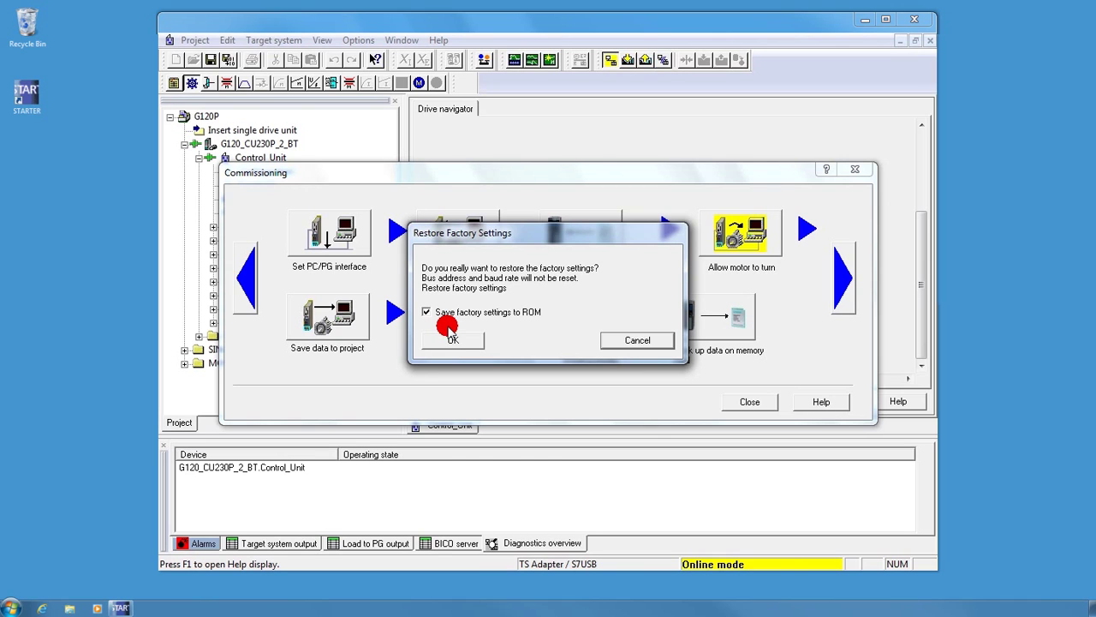
left_click(453, 341)
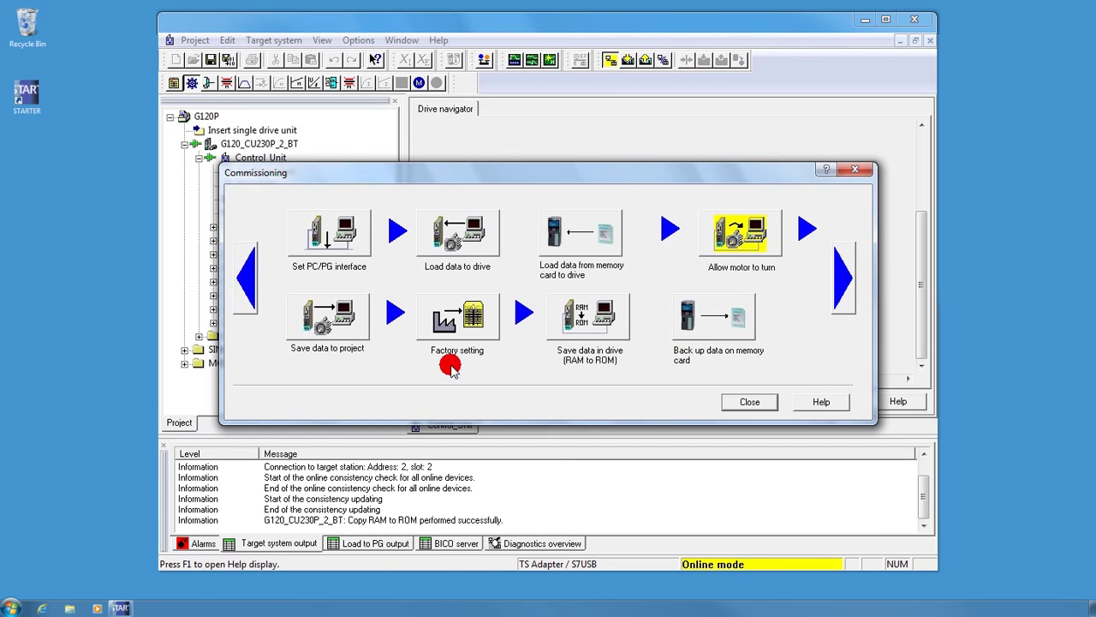
left_click(750, 403)
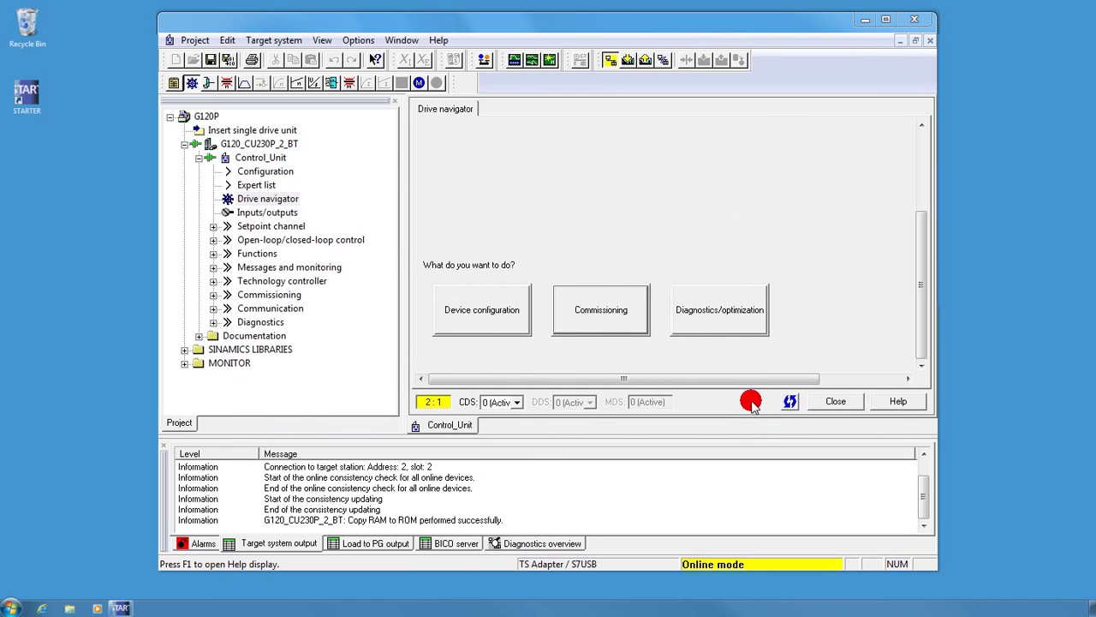